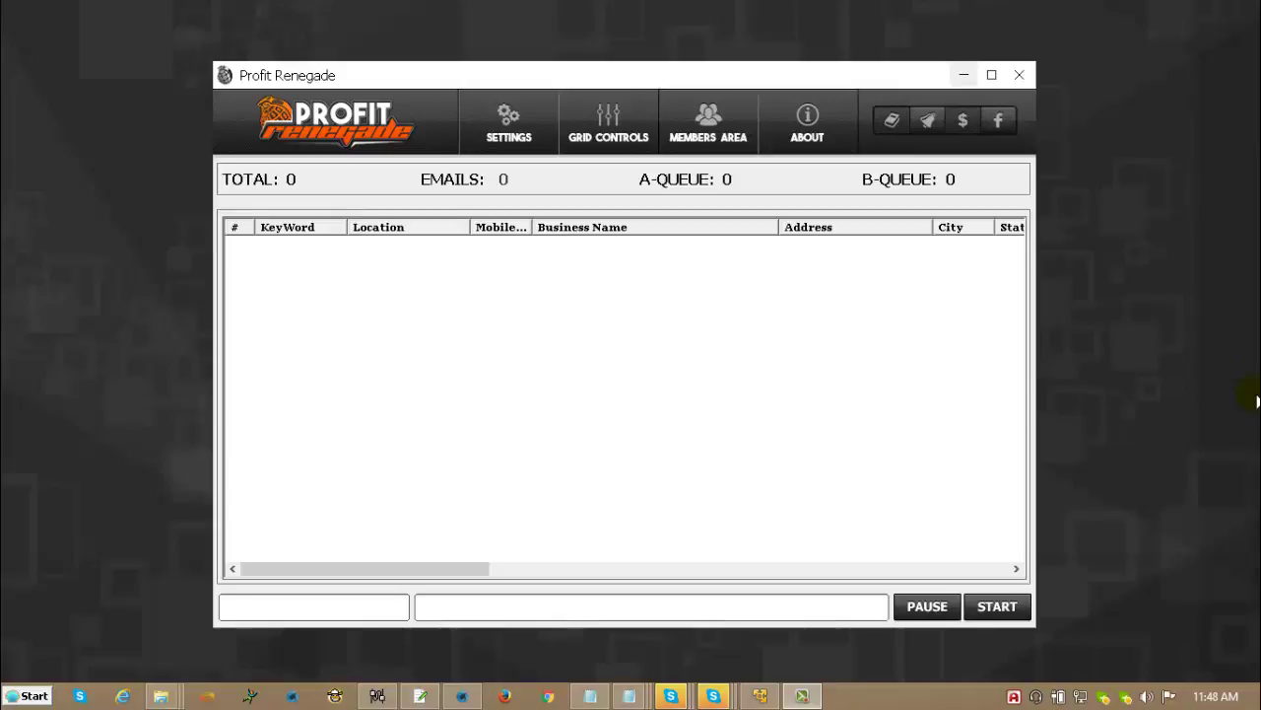
Import the saved file TmpGrid.Sav into the data grid.
left_click(611, 150)
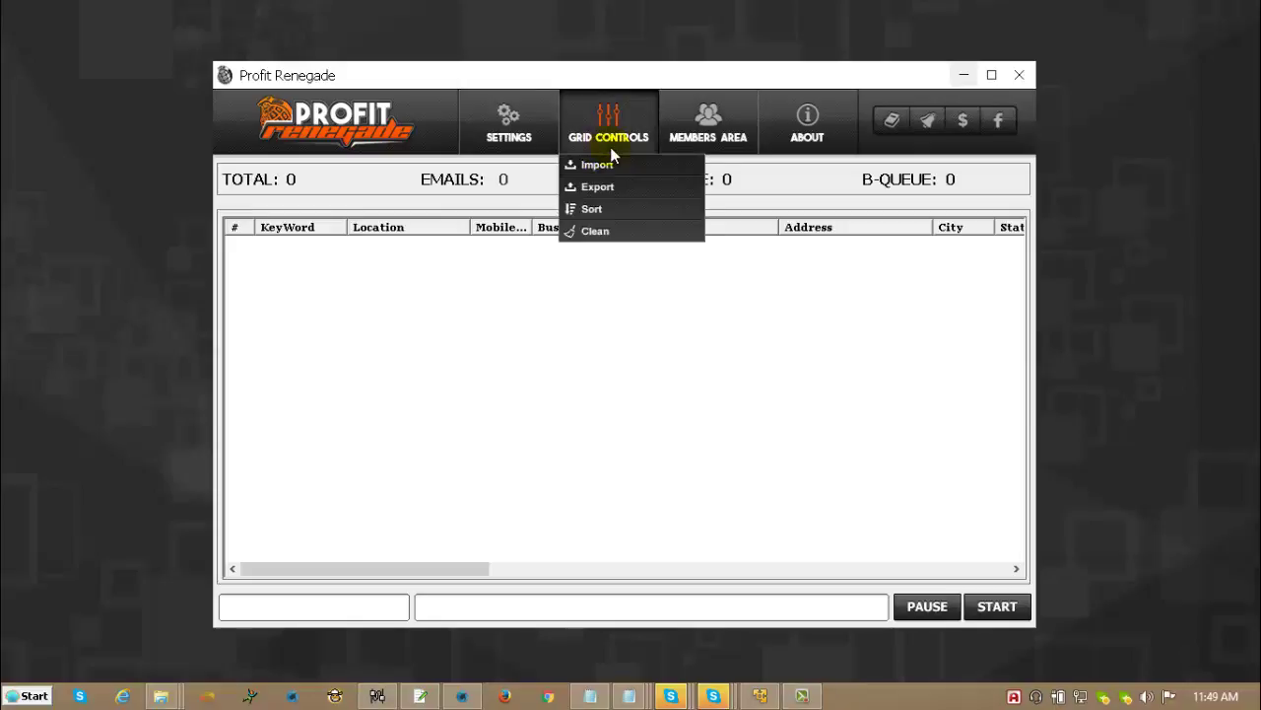
left_click(611, 174)
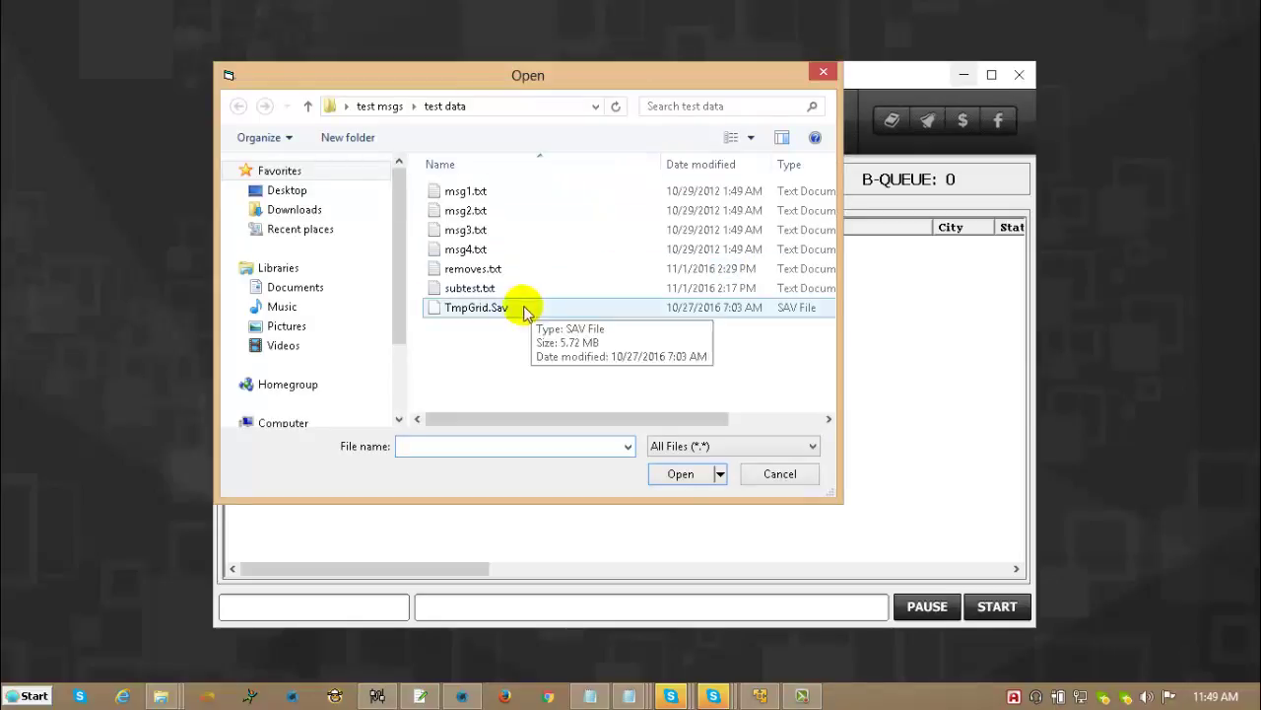
double_click(513, 308)
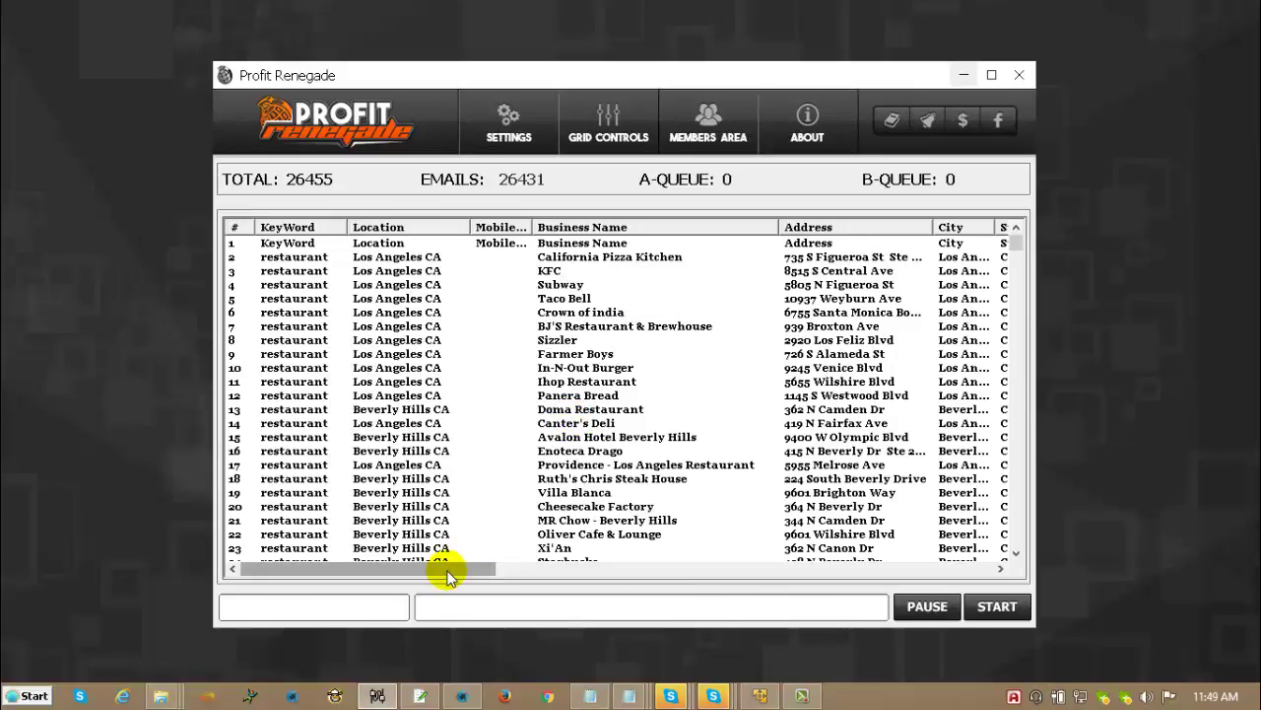
Delete the first grid row, which only repeats the column headings.
left_click_drag(446, 576, 463, 576)
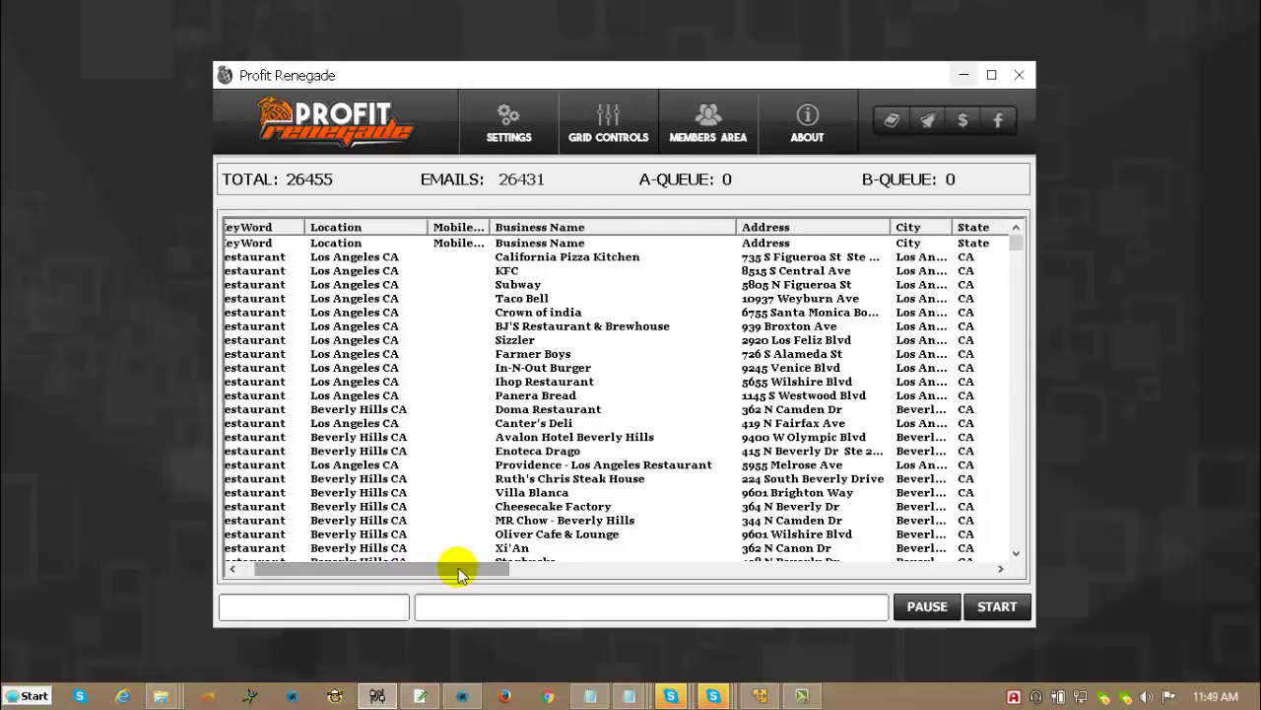
left_click(543, 245)
key("Delete")
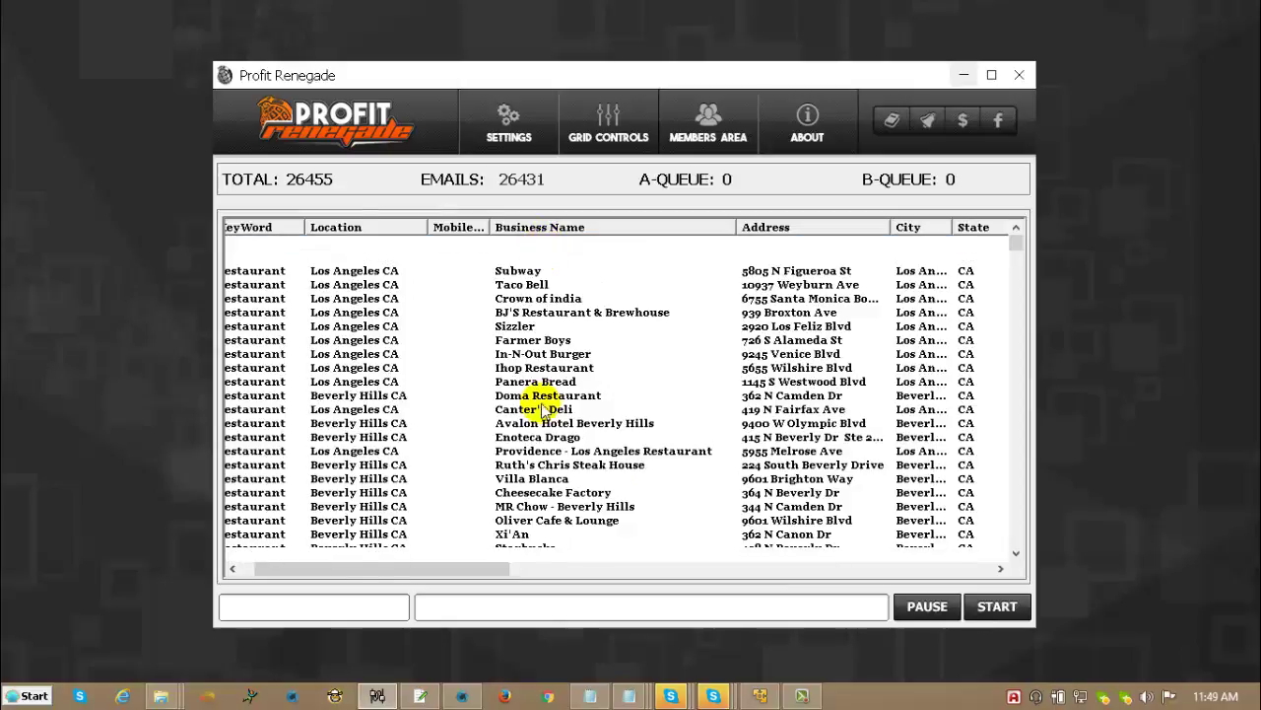
Remove all records with a blank Email field using Remove Blanks.
left_click_drag(472, 572, 510, 578)
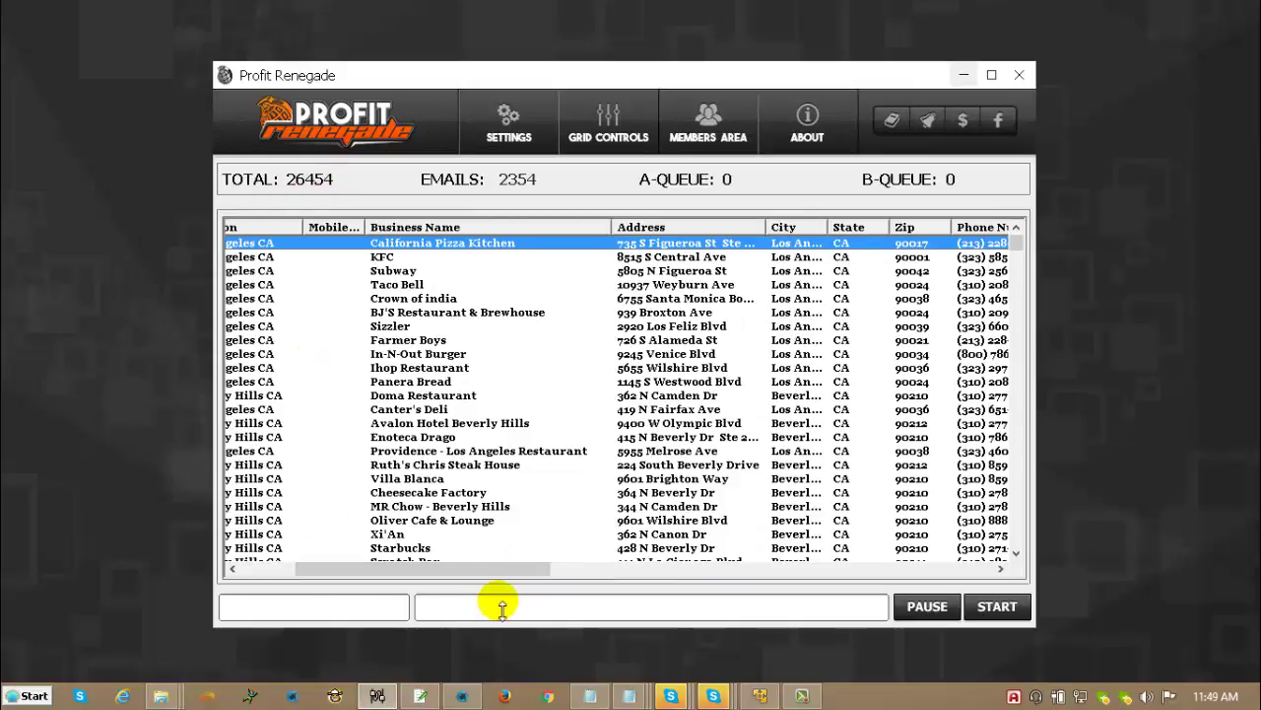
left_click_drag(483, 568, 487, 564)
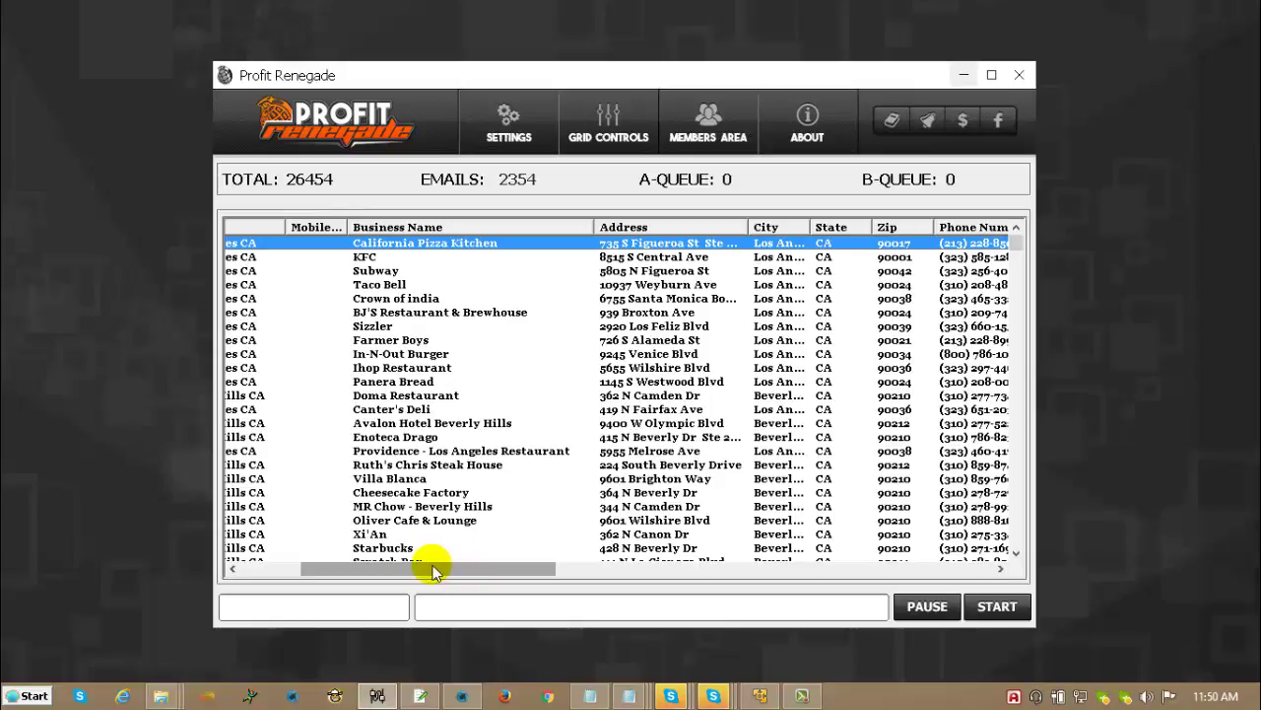
left_click_drag(444, 569, 650, 576)
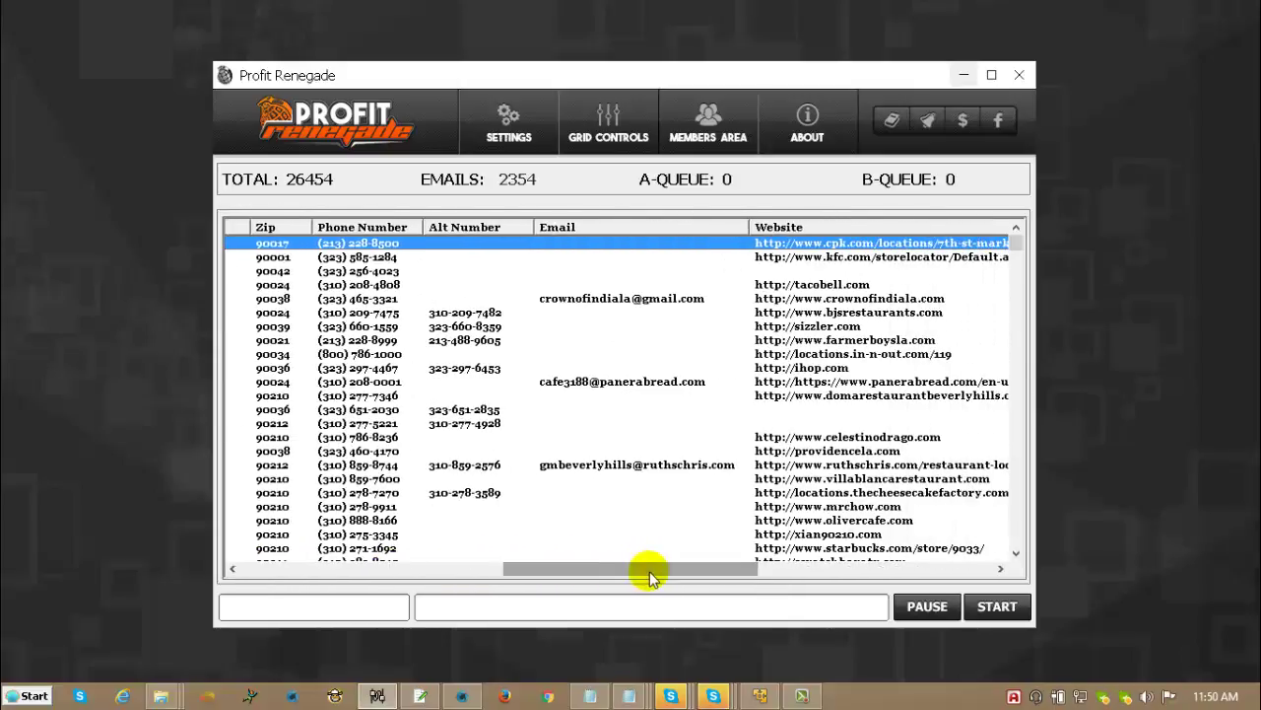
right_click(631, 229)
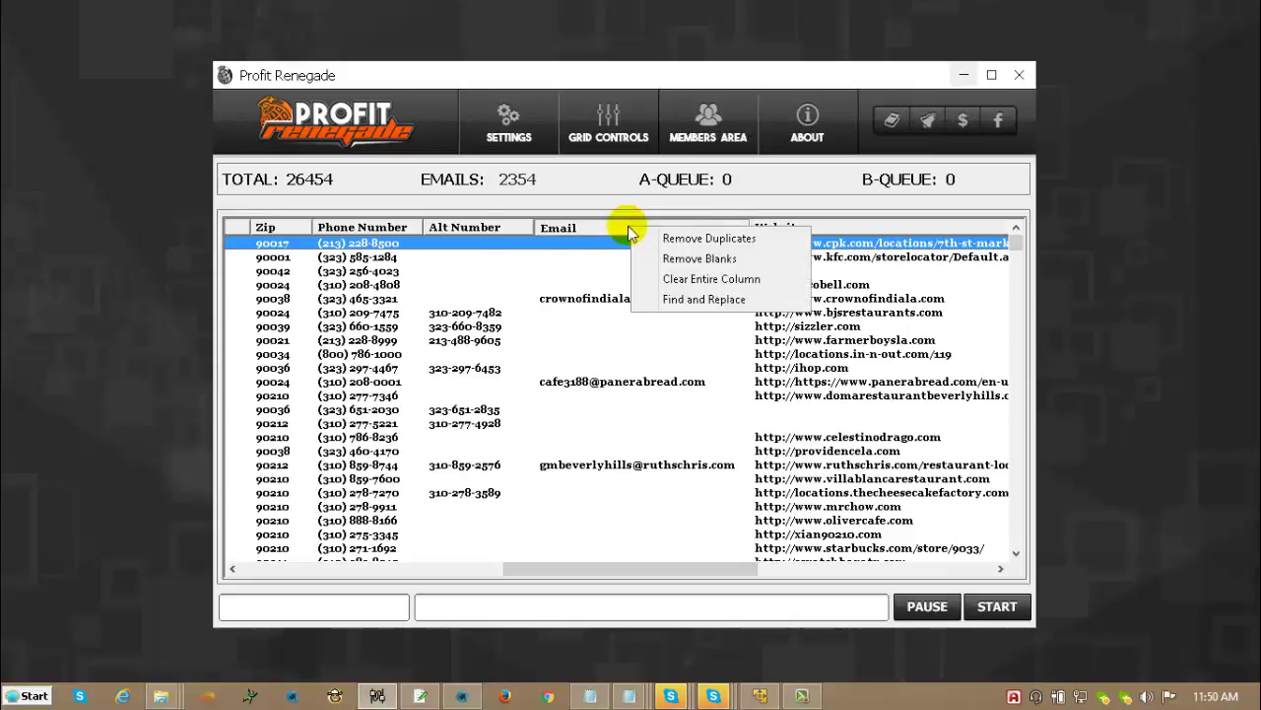
right_click(459, 231)
right_click(459, 231)
right_click(892, 237)
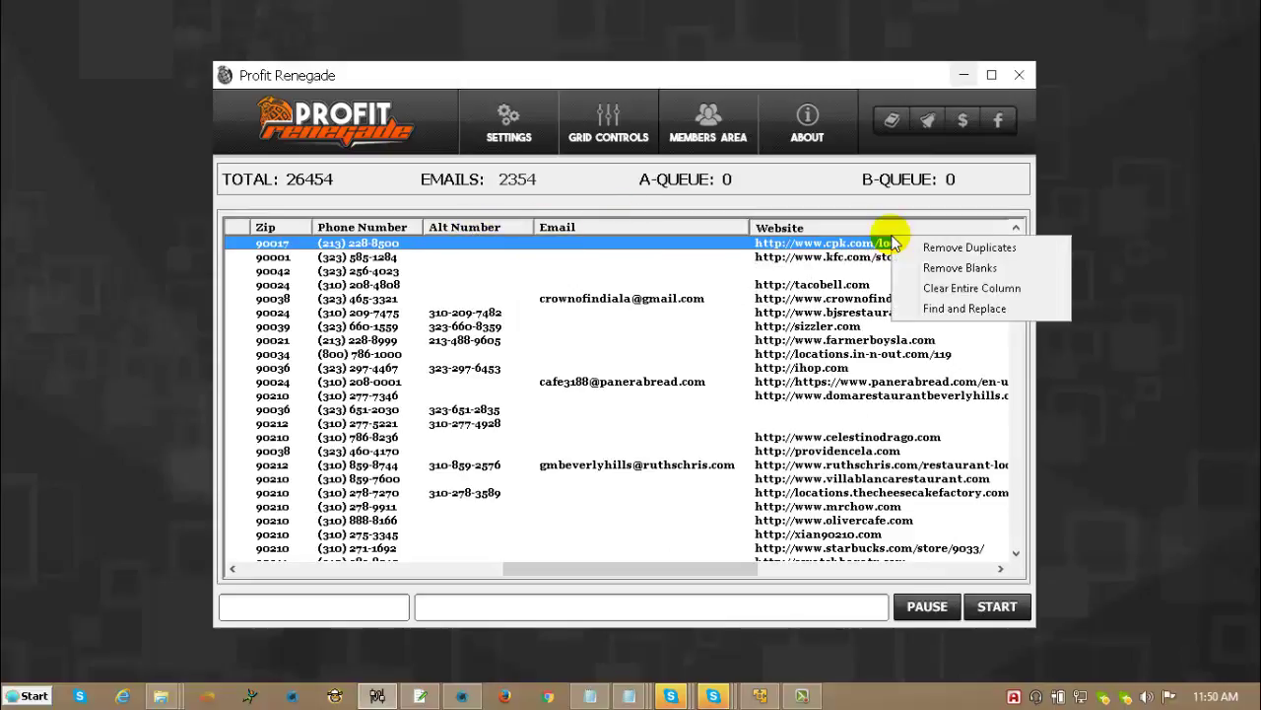
right_click(625, 229)
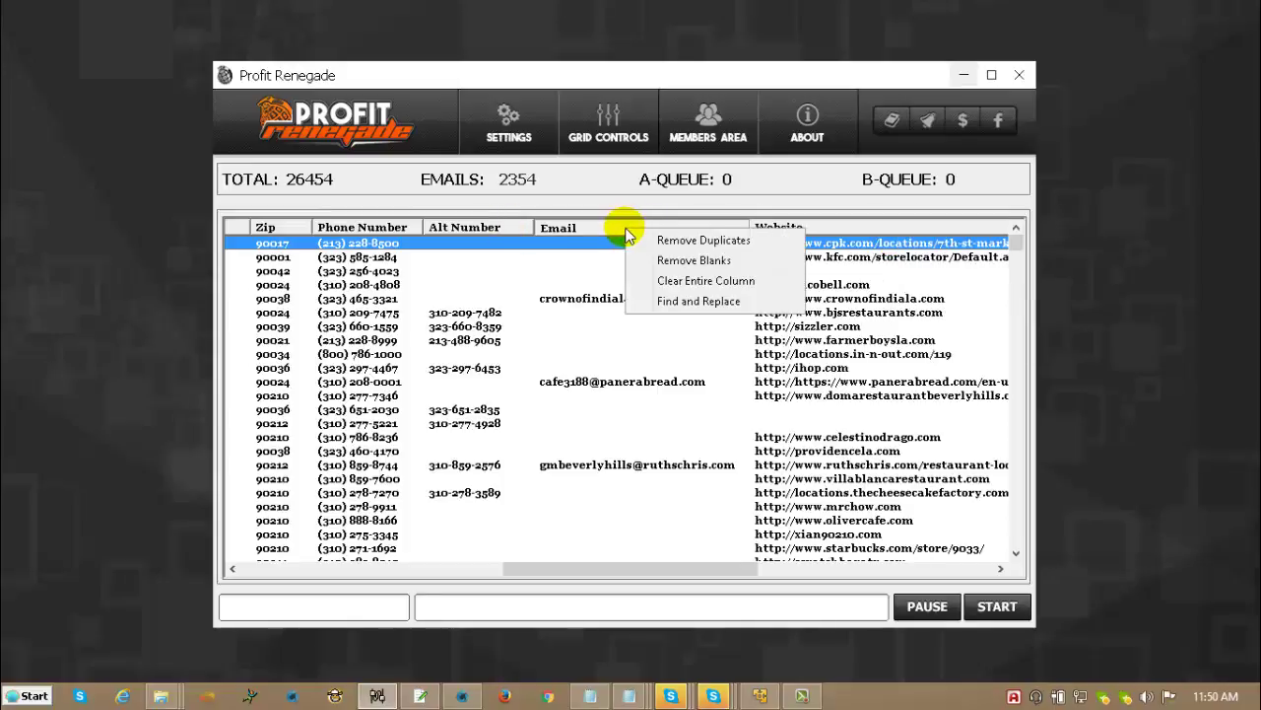
left_click(712, 264)
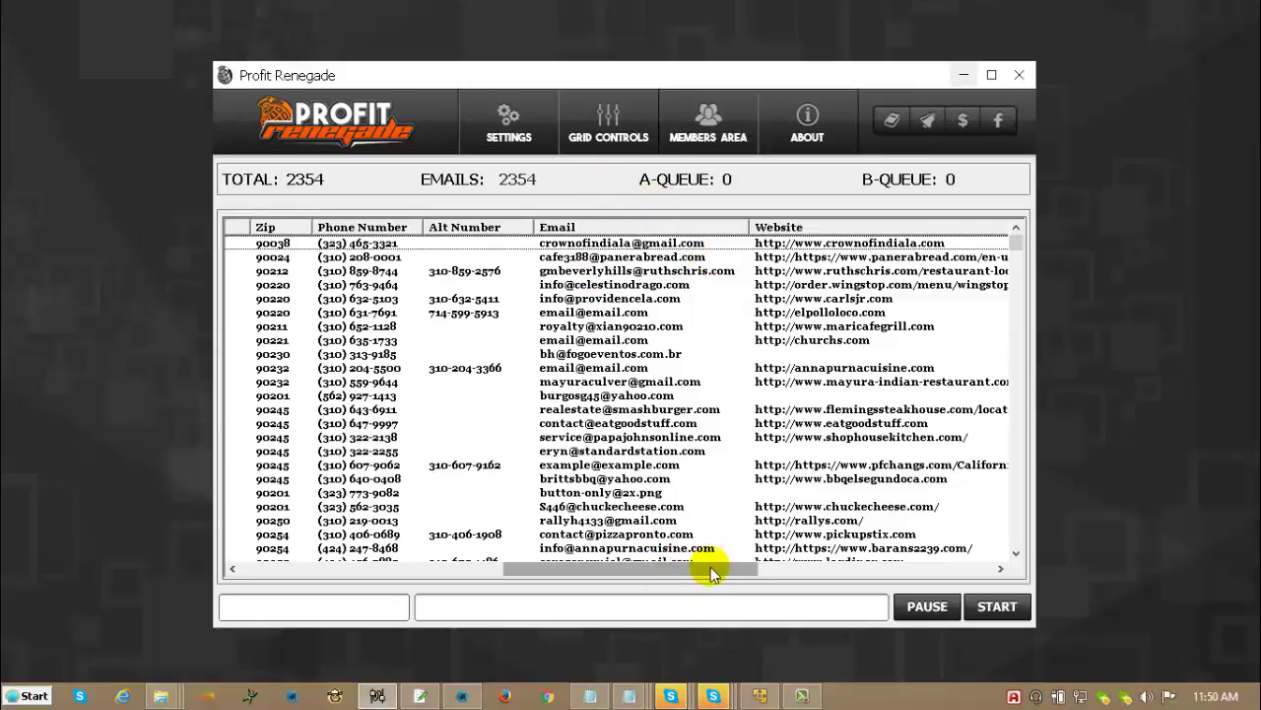
Check the filtered list from start to end and remove all records with a blank Phone Number.
left_click_drag(1017, 241, 1004, 602)
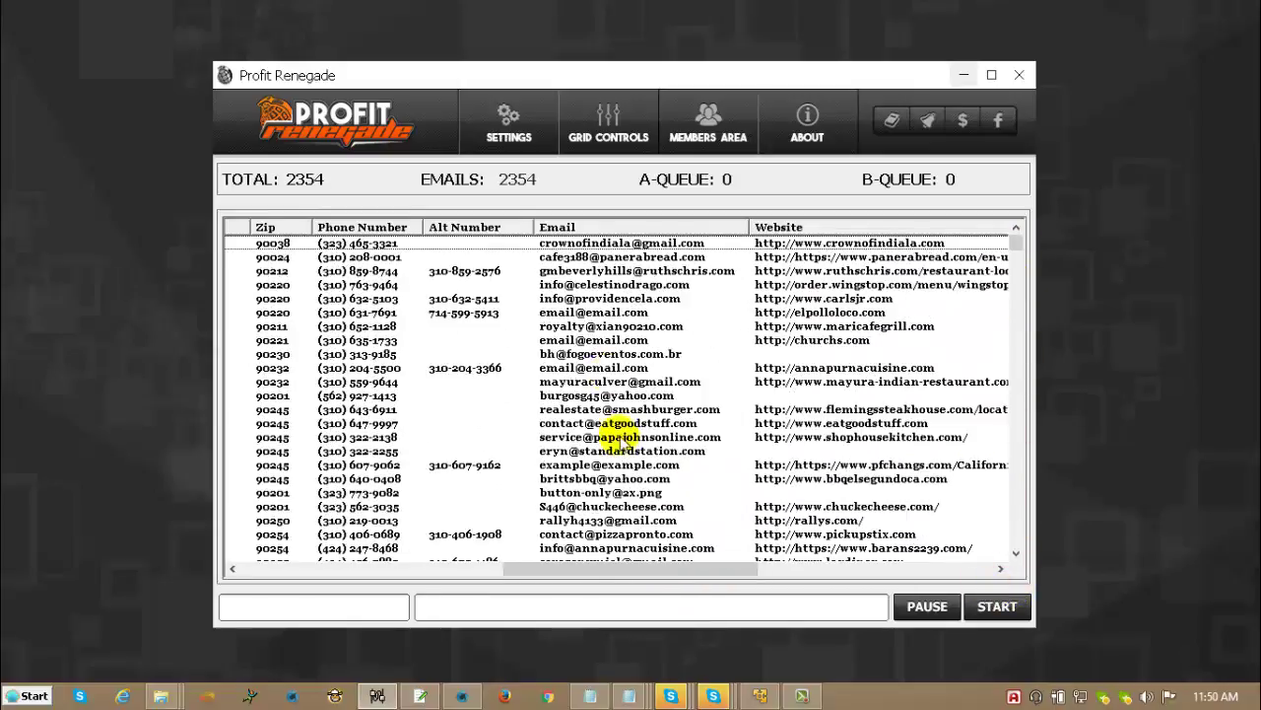
scroll(562, 437, "down", 15)
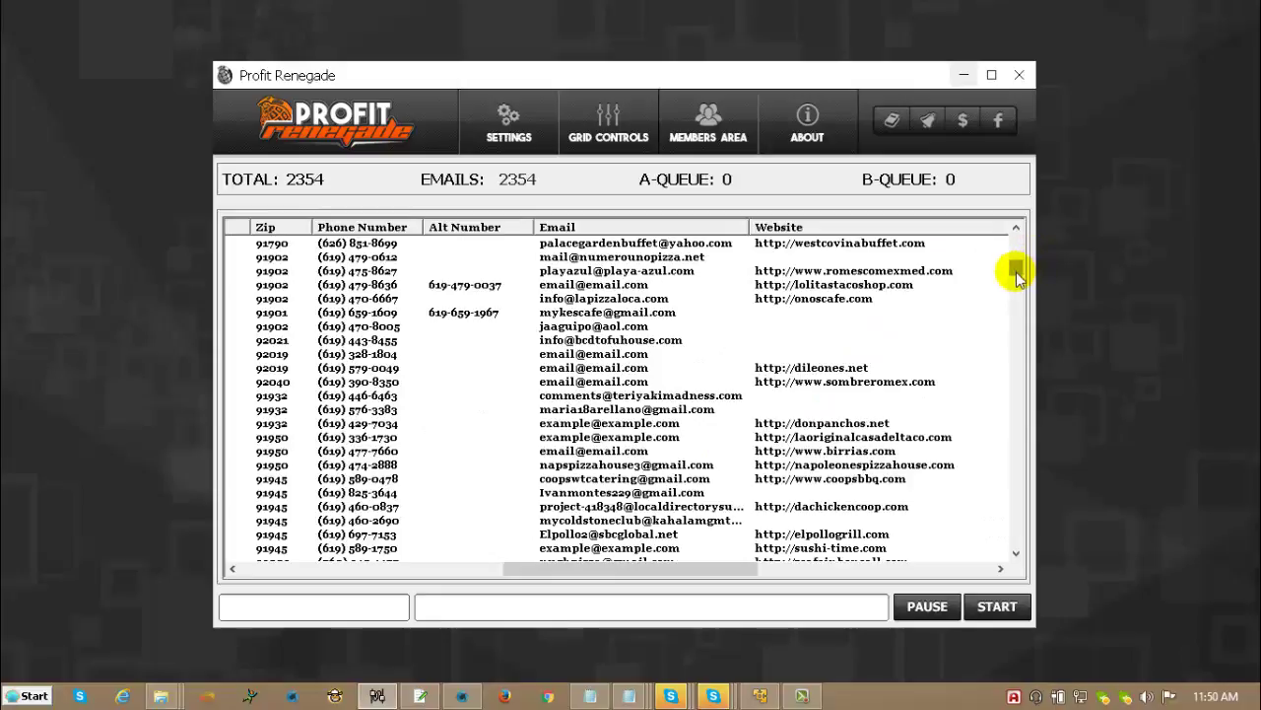
left_click_drag(1019, 270, 1019, 537)
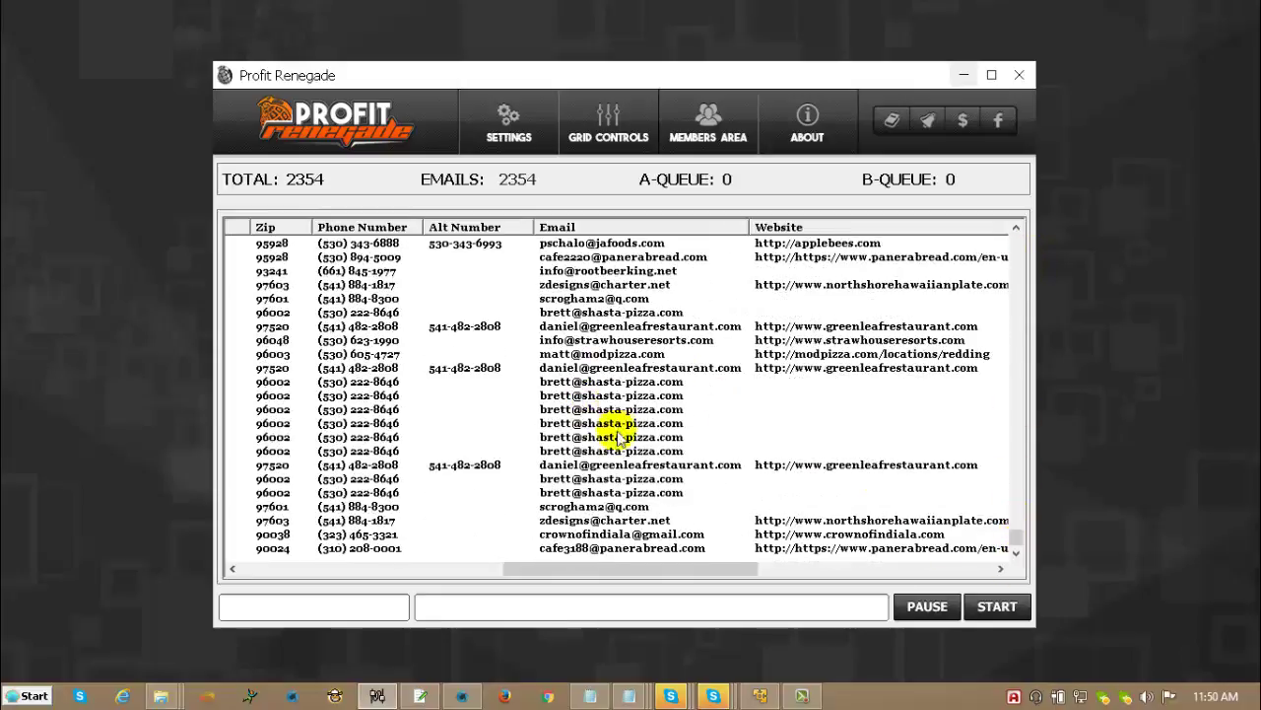
left_click_drag(1018, 547, 1019, 233)
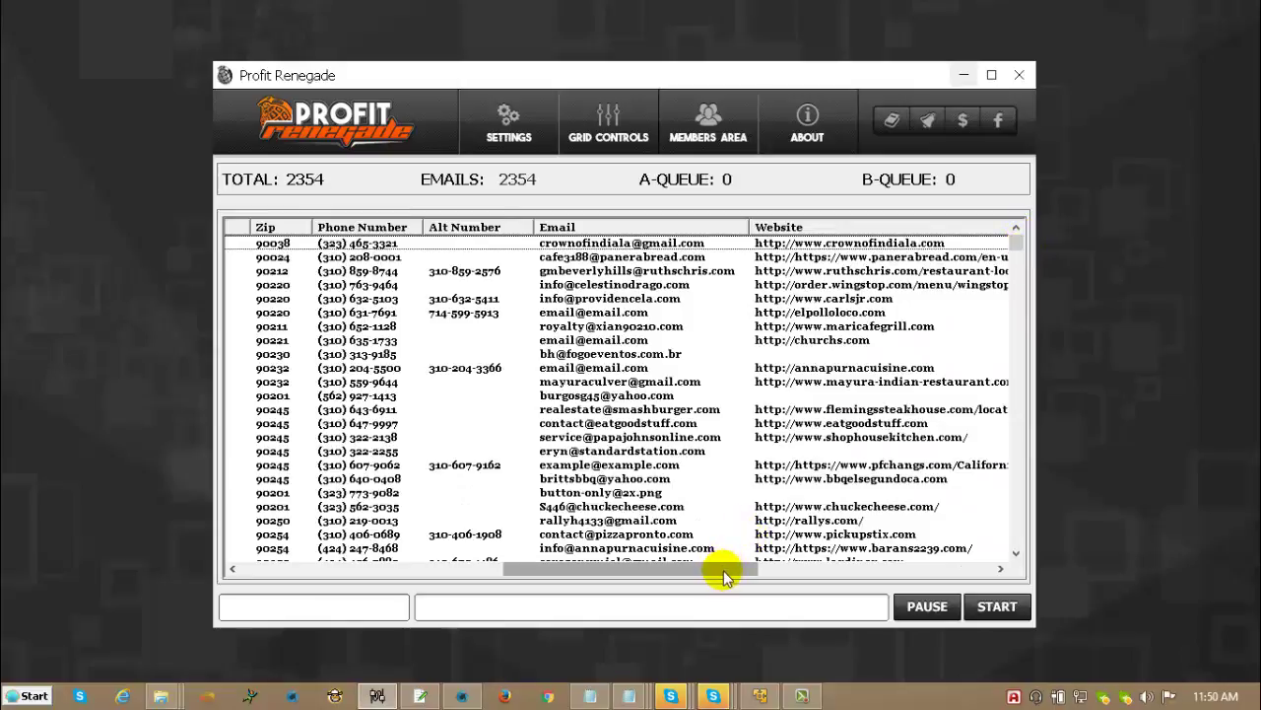
left_click_drag(720, 574, 613, 579)
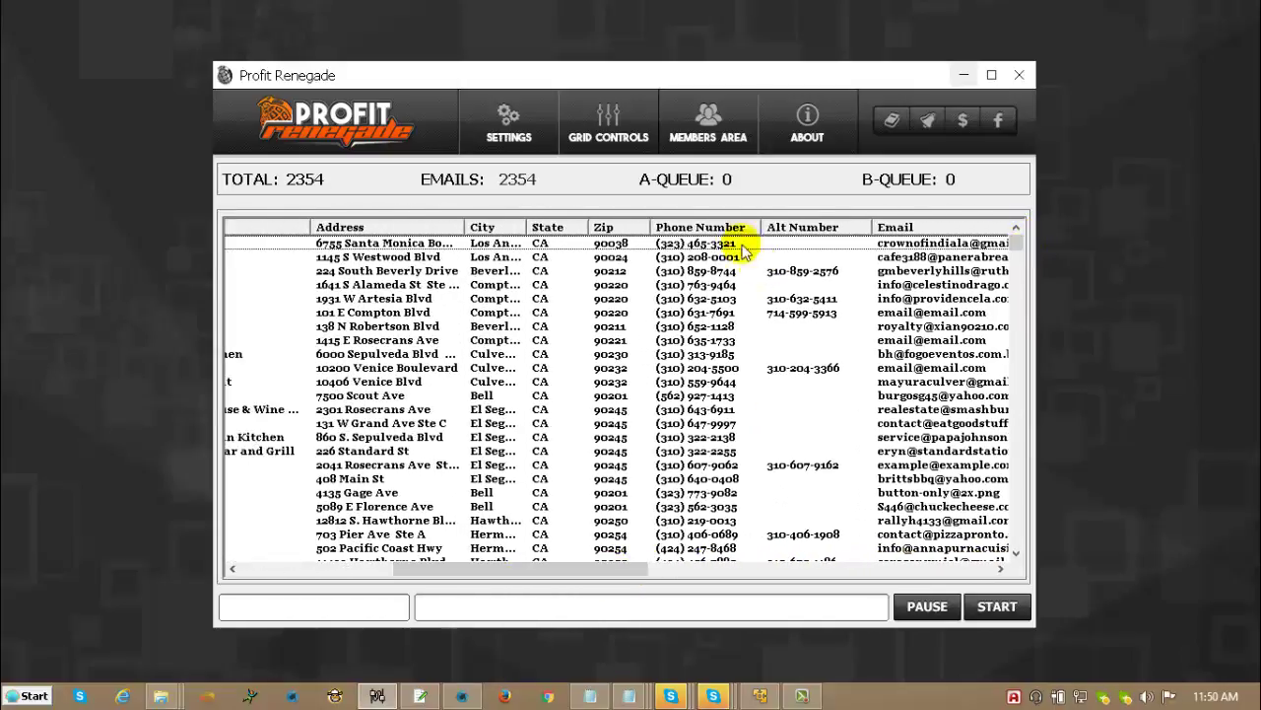
right_click(705, 233)
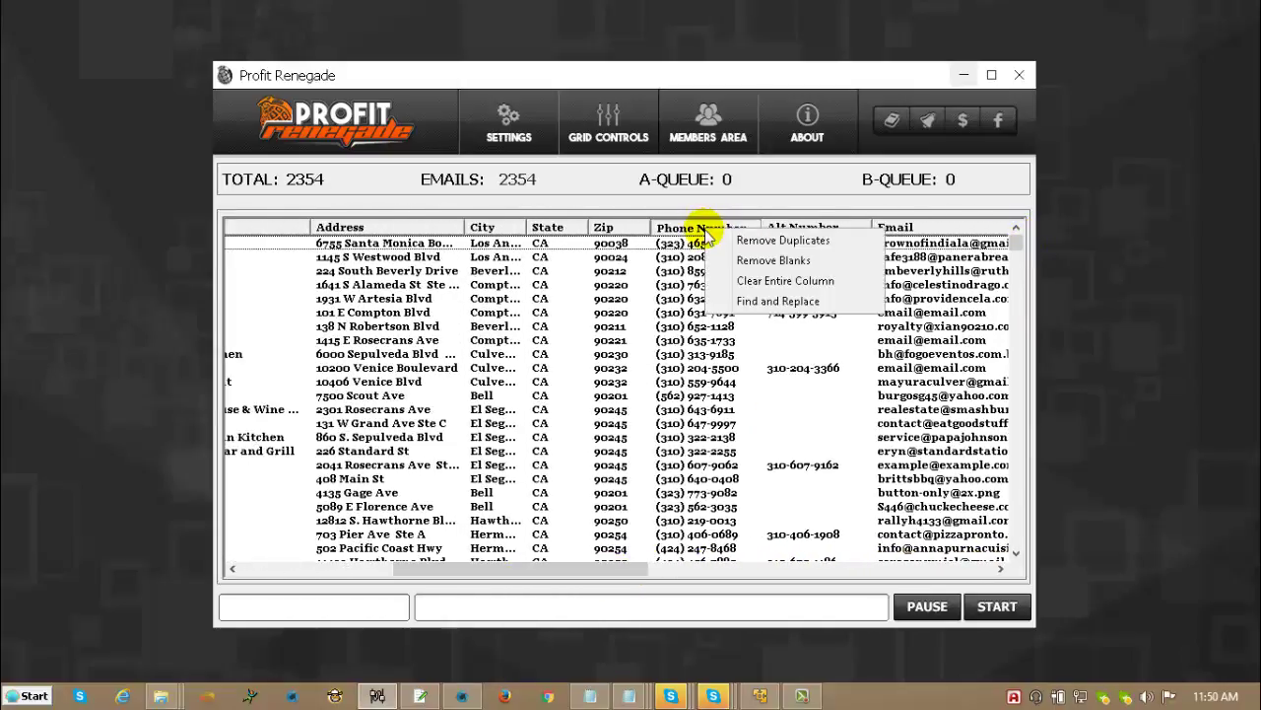
left_click(774, 260)
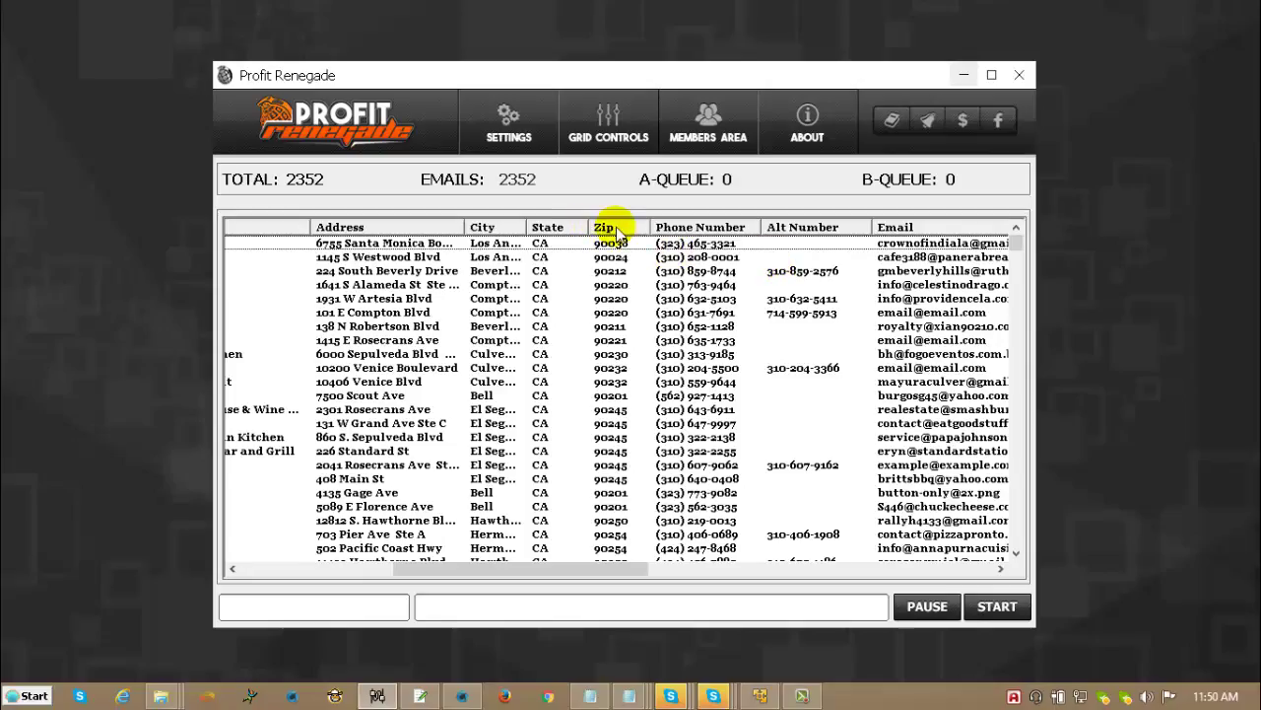
Remove the records with blank entries in the Zip and State columns.
right_click(600, 229)
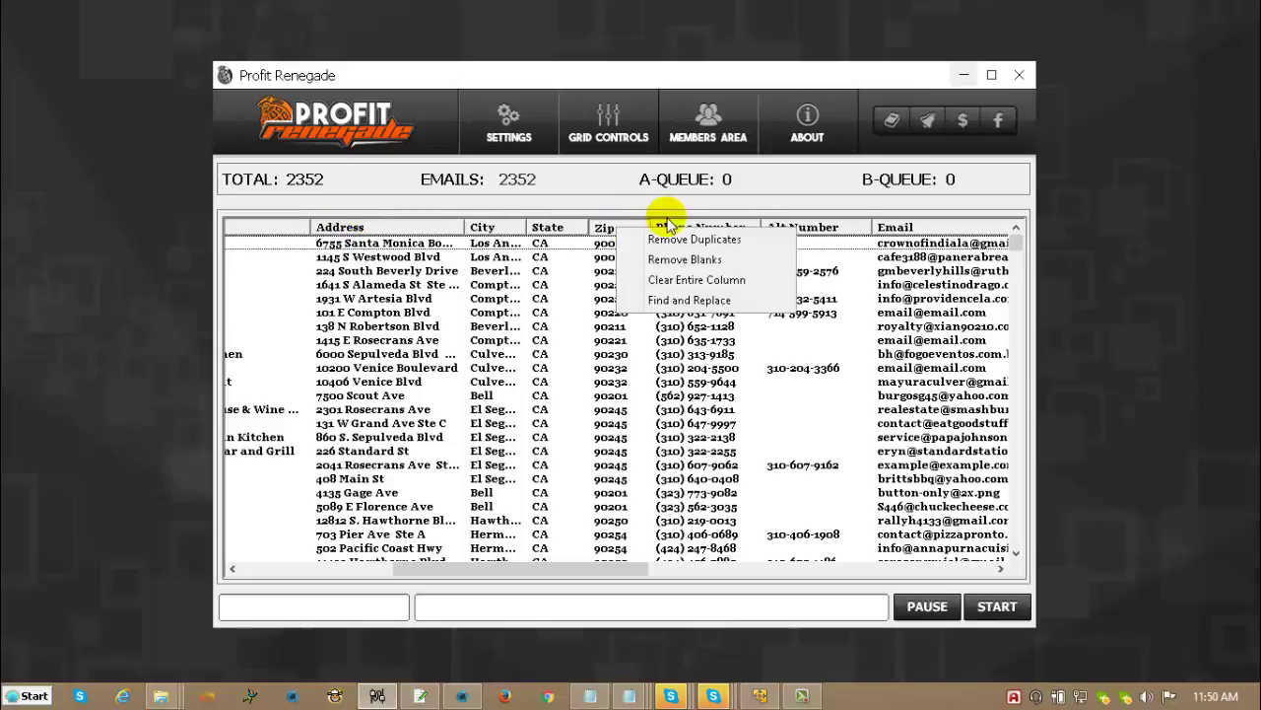
left_click(718, 259)
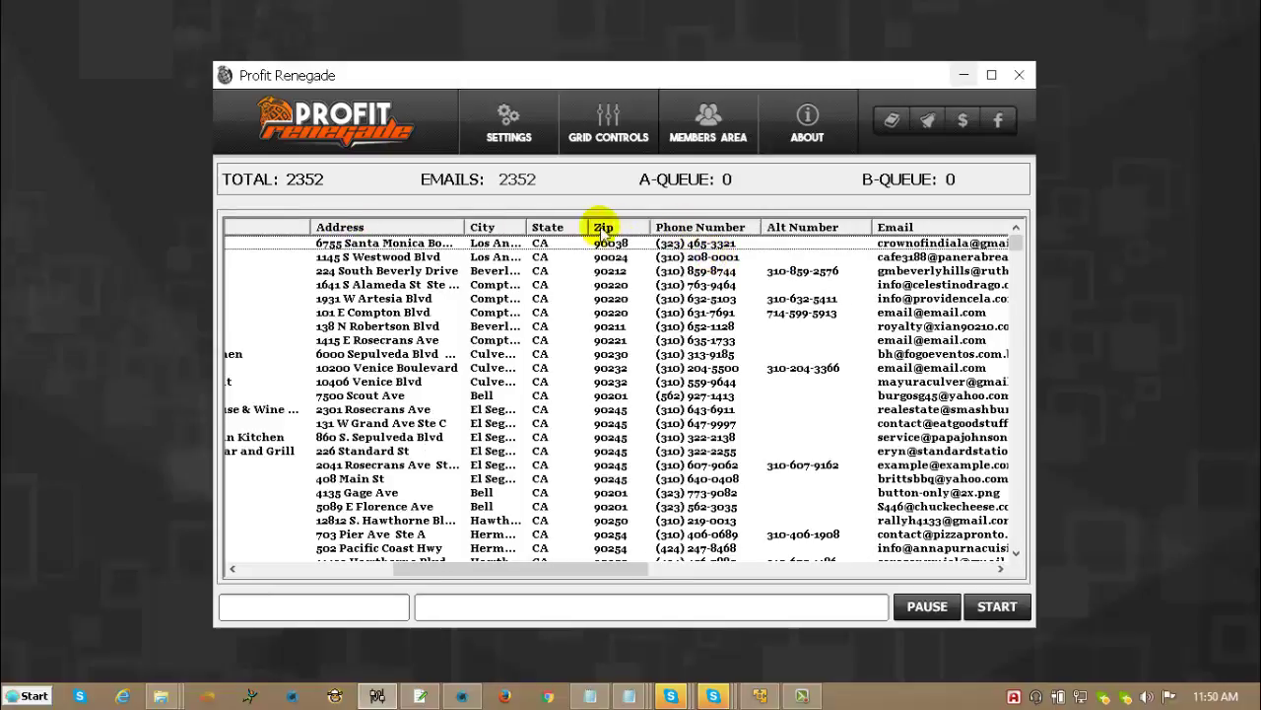
right_click(554, 228)
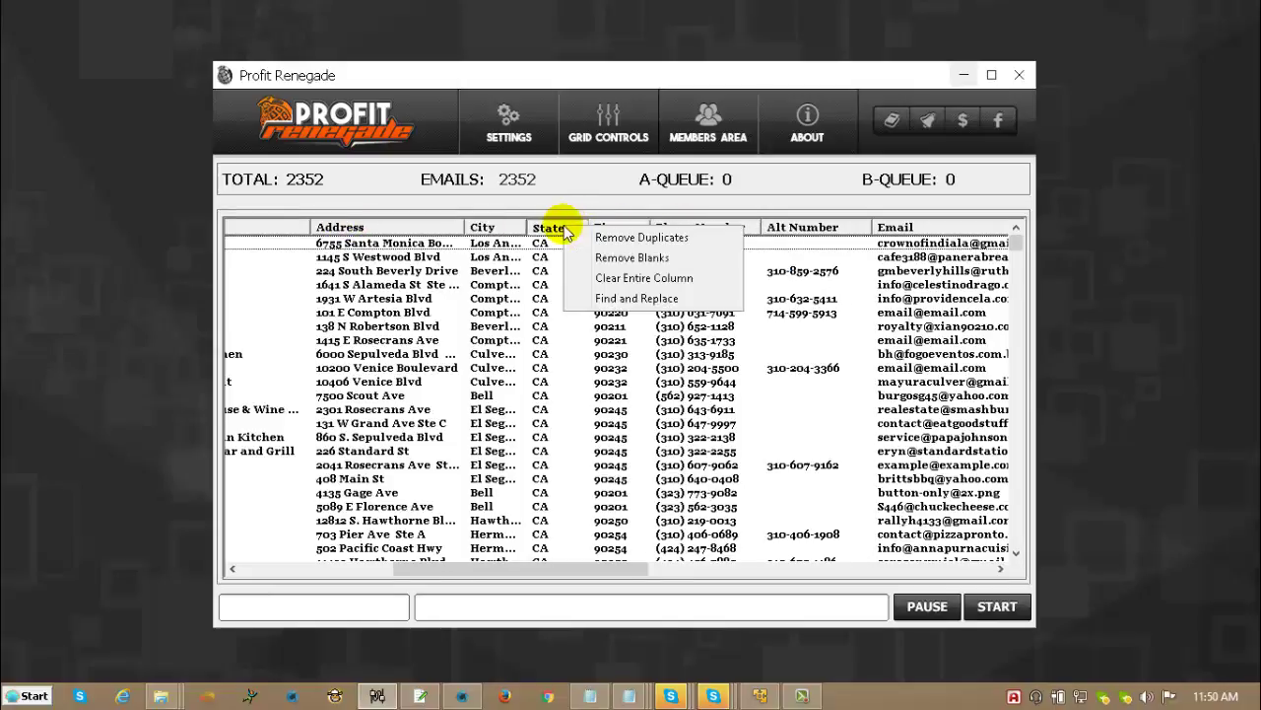
left_click(667, 258)
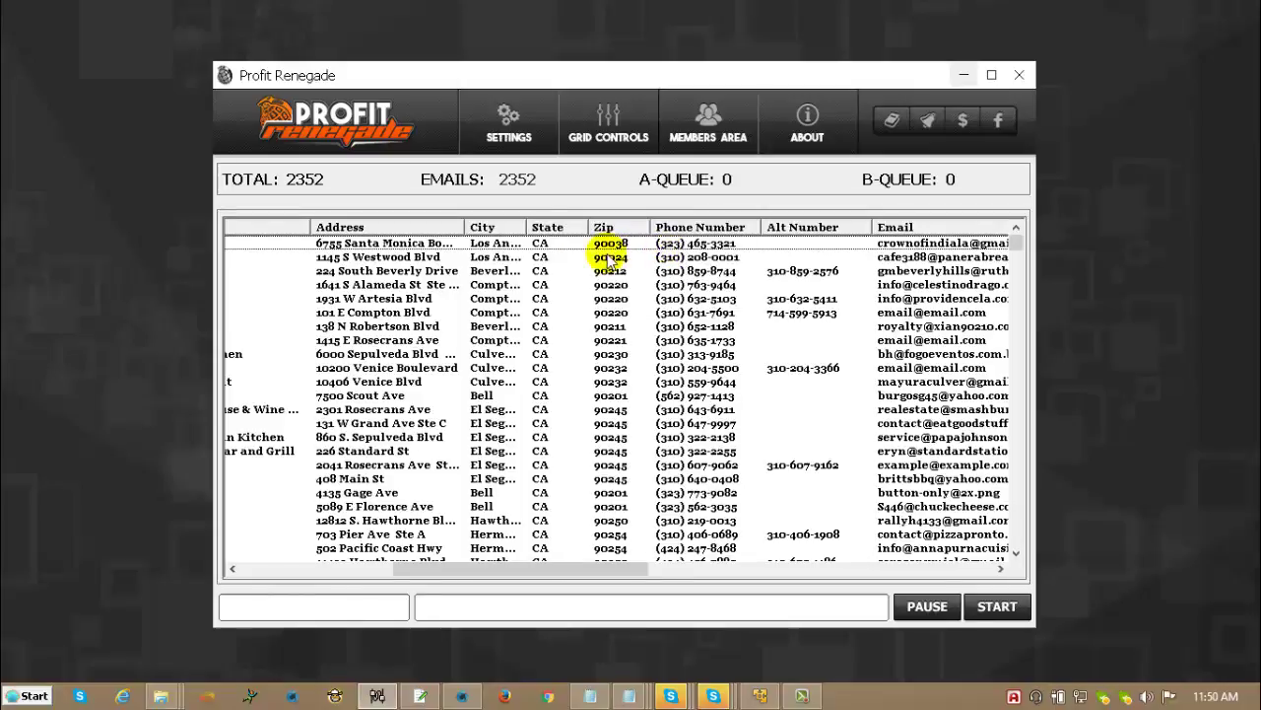
Remove the records with blank entries in the City and Address columns.
right_click(485, 227)
left_click(562, 257)
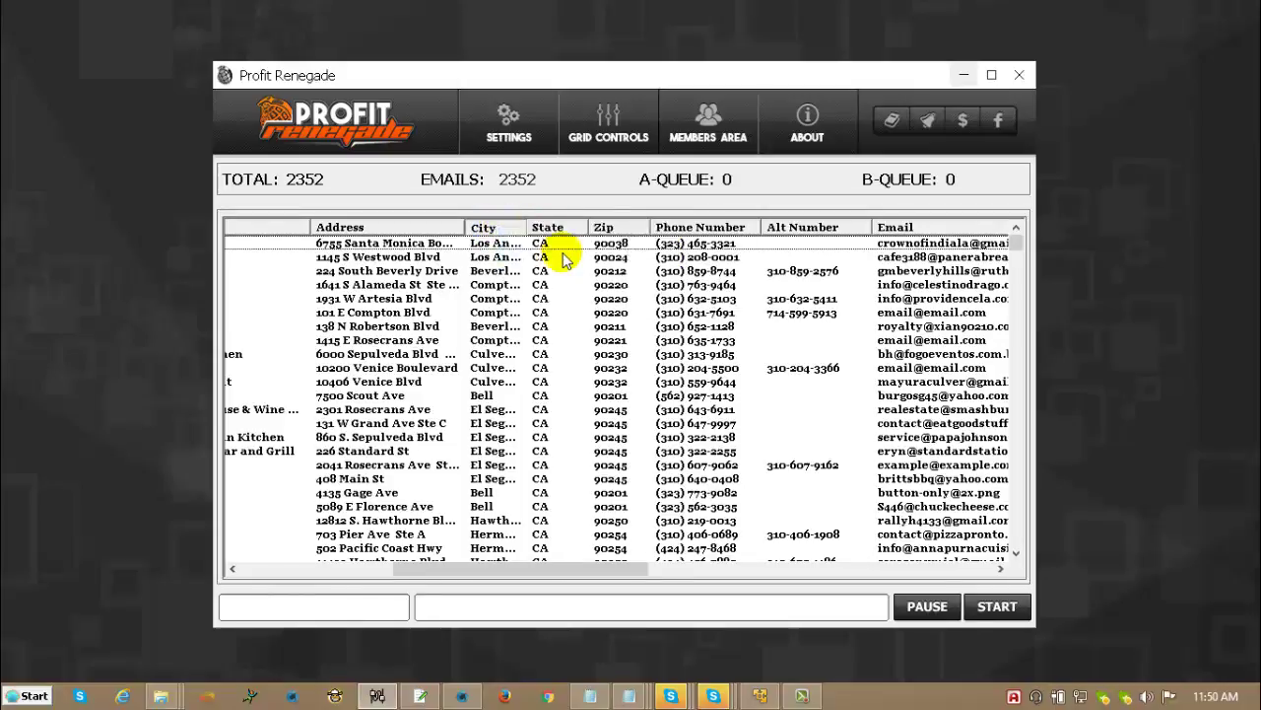
right_click(409, 228)
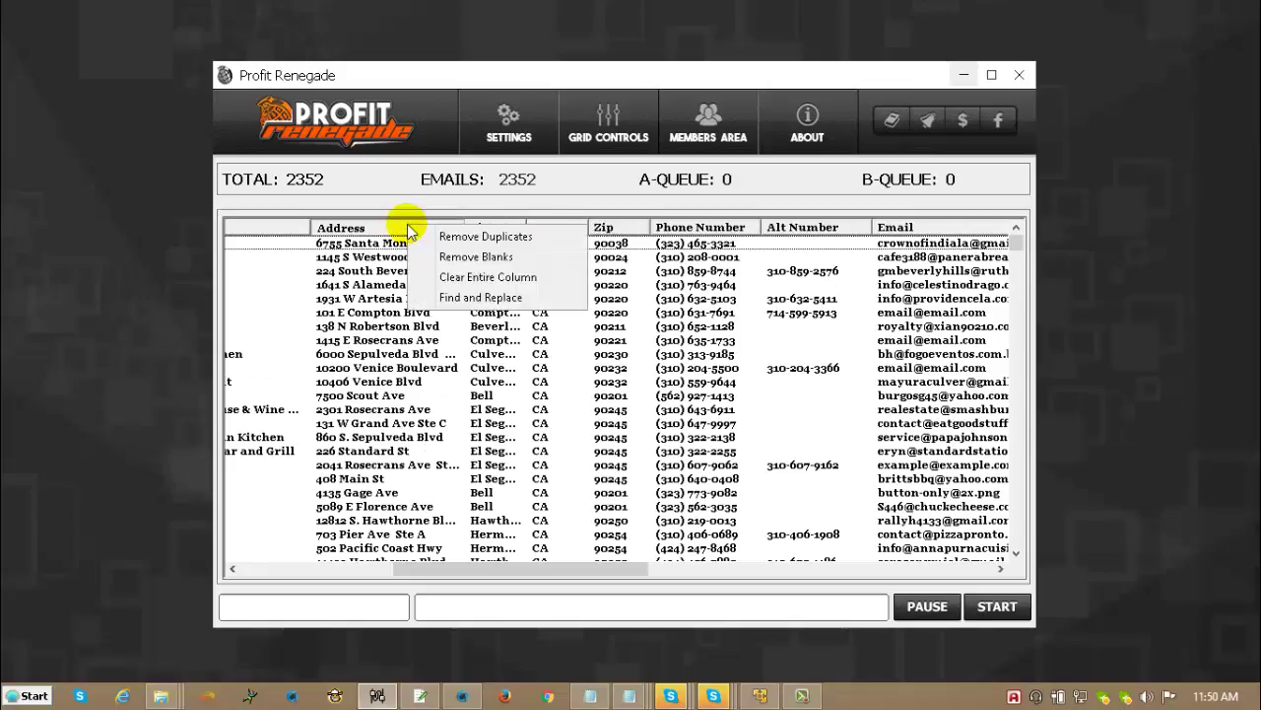
left_click(513, 258)
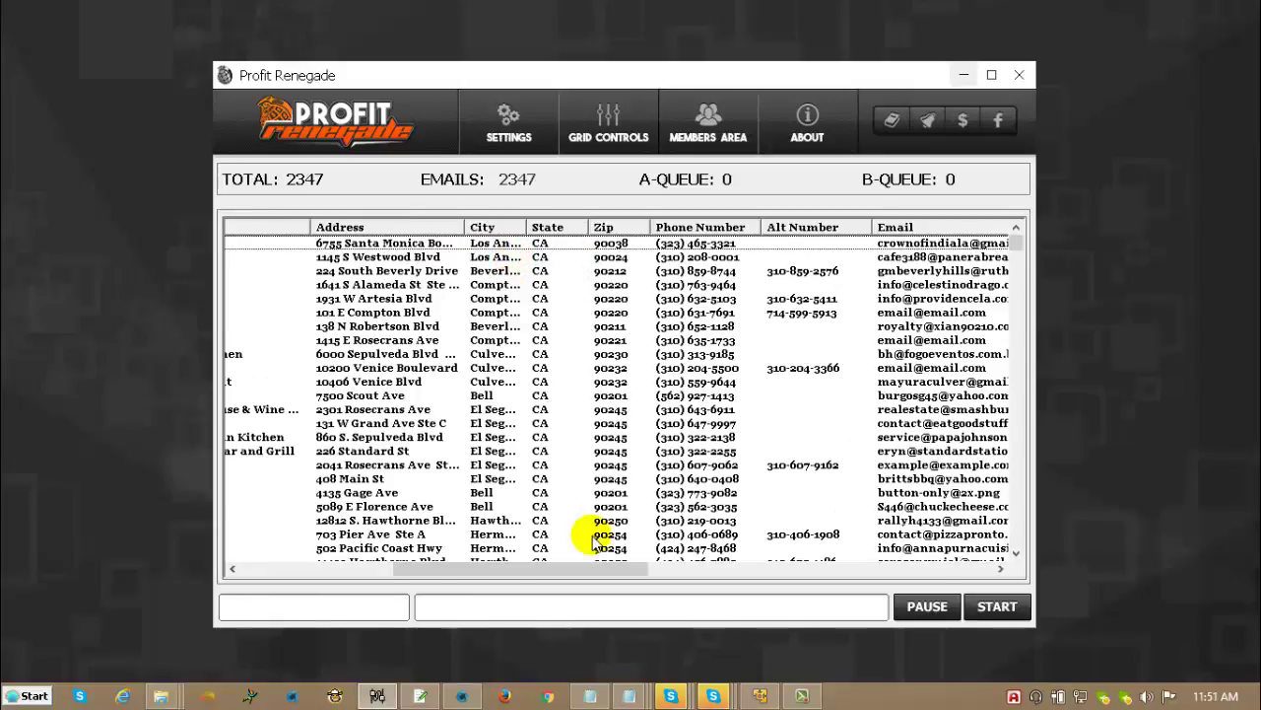
Remove all records that have no entry in the Website column.
left_click_drag(616, 568, 690, 581)
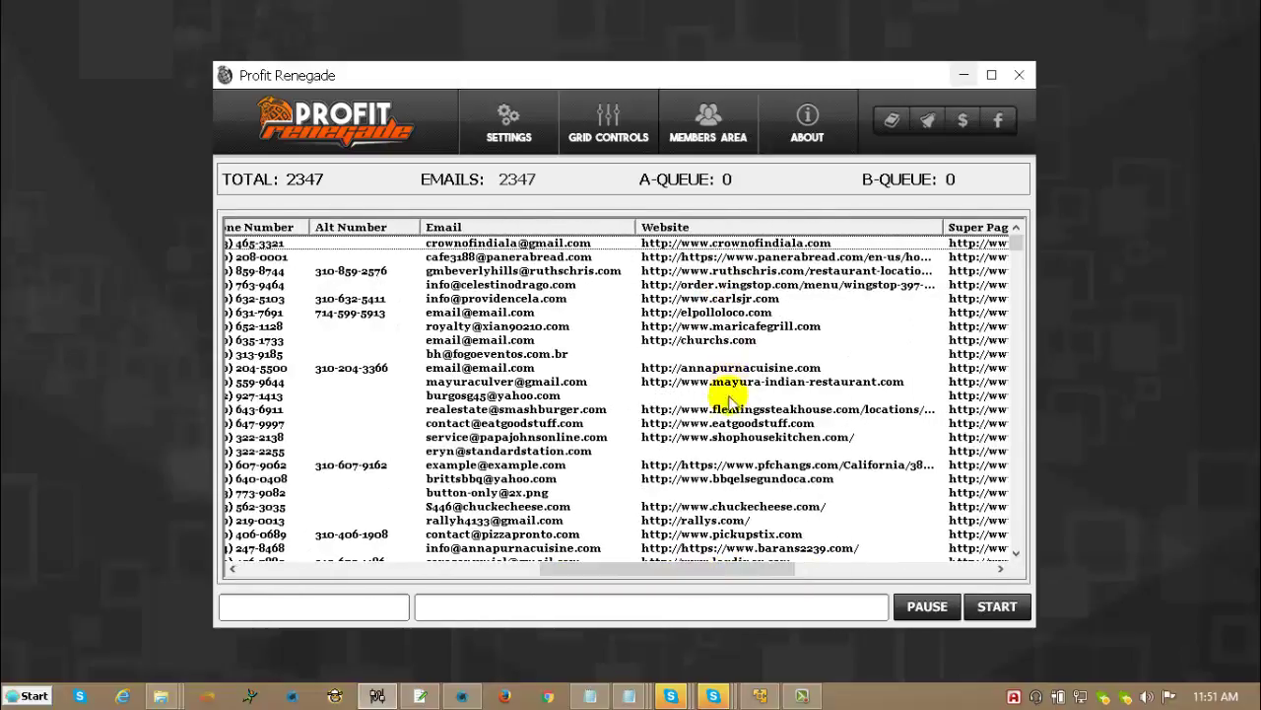
right_click(786, 230)
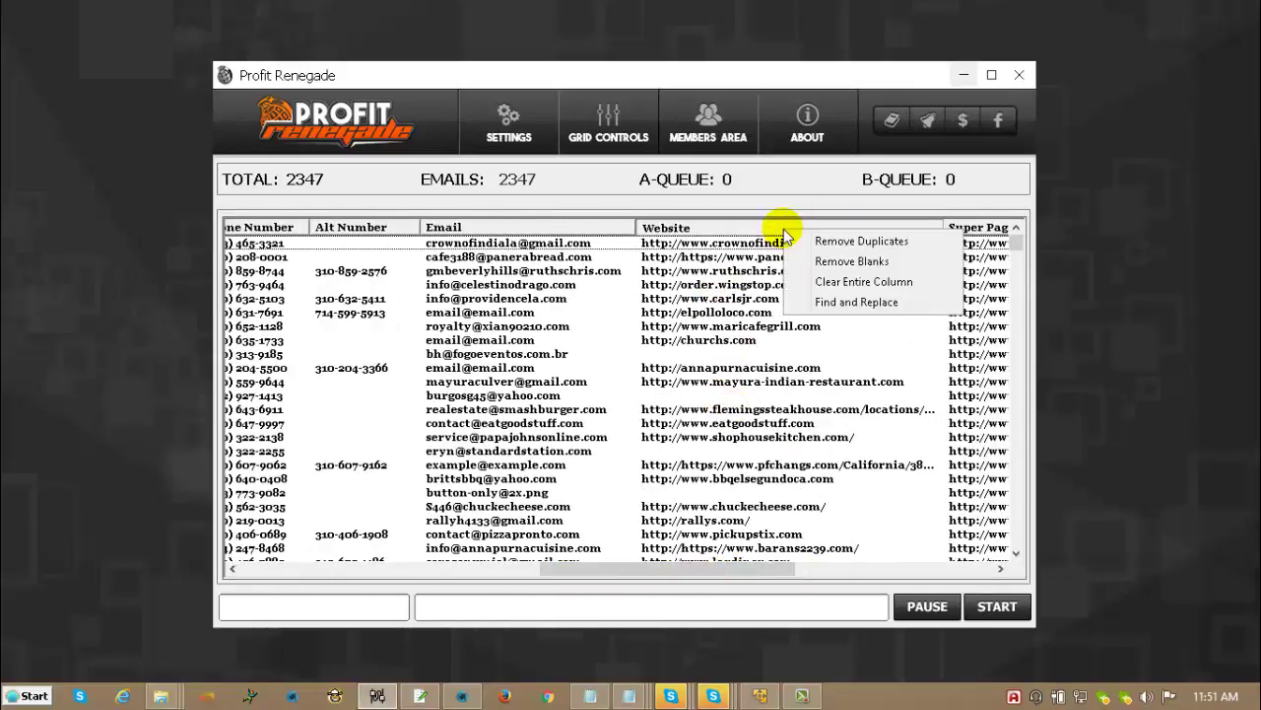
left_click(873, 261)
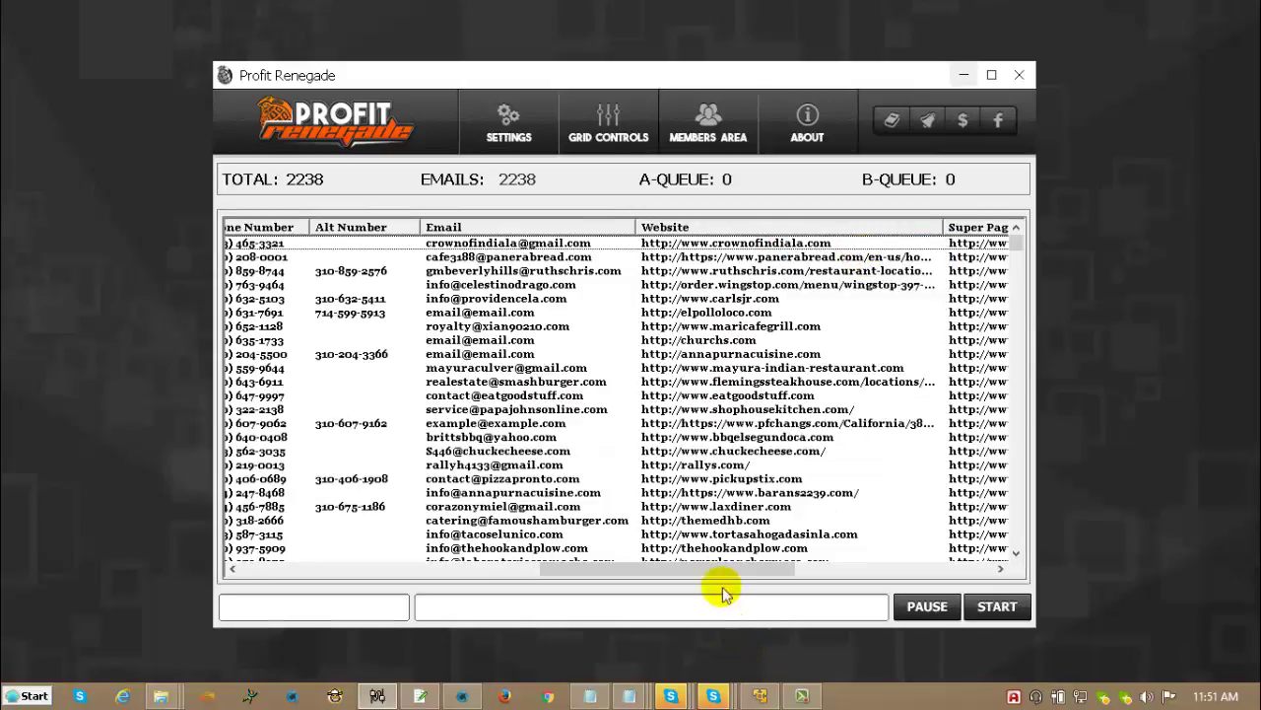
Remove the records with duplicate addresses in the Email column using Remove Duplicates.
left_click_drag(739, 569, 865, 579)
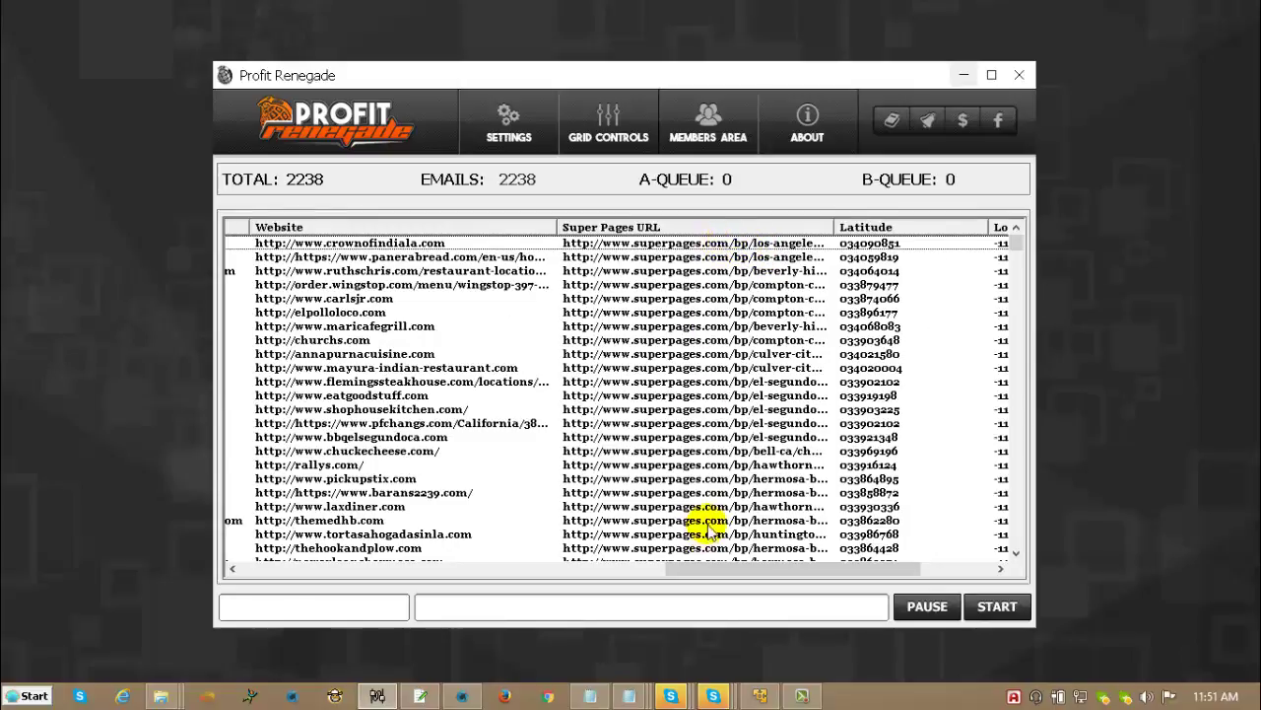
left_click_drag(839, 574, 653, 575)
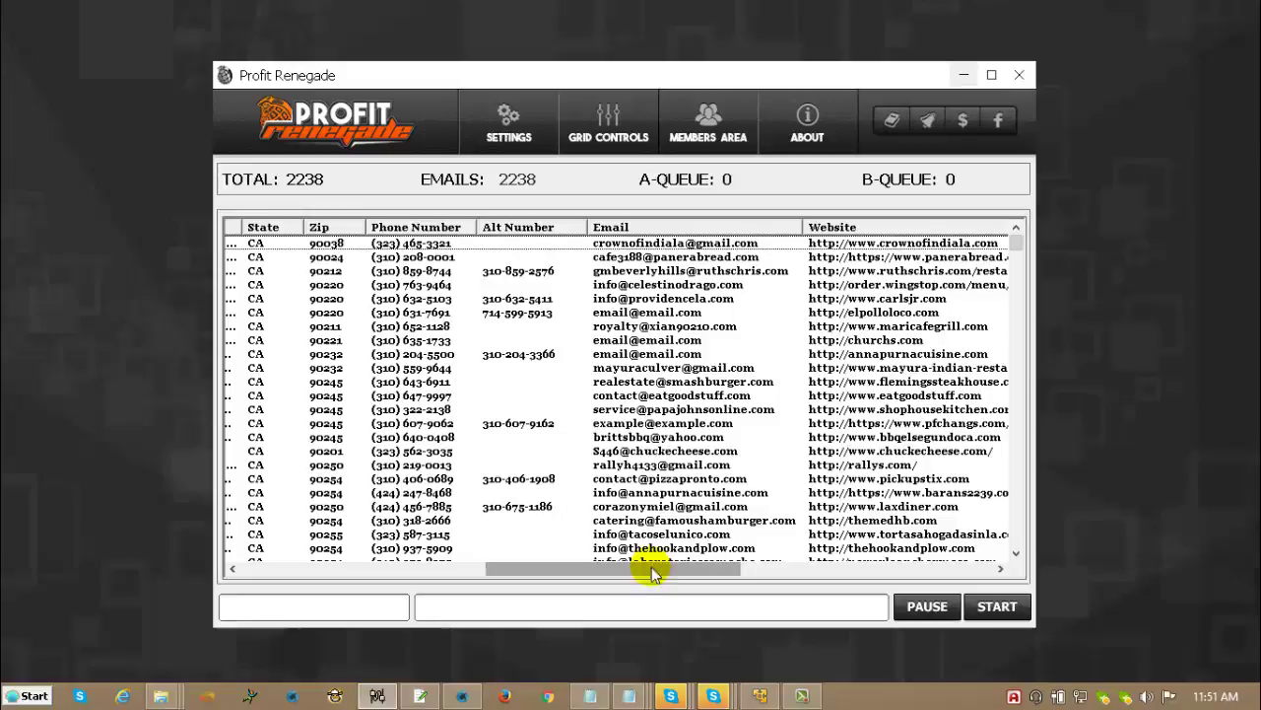
right_click(667, 229)
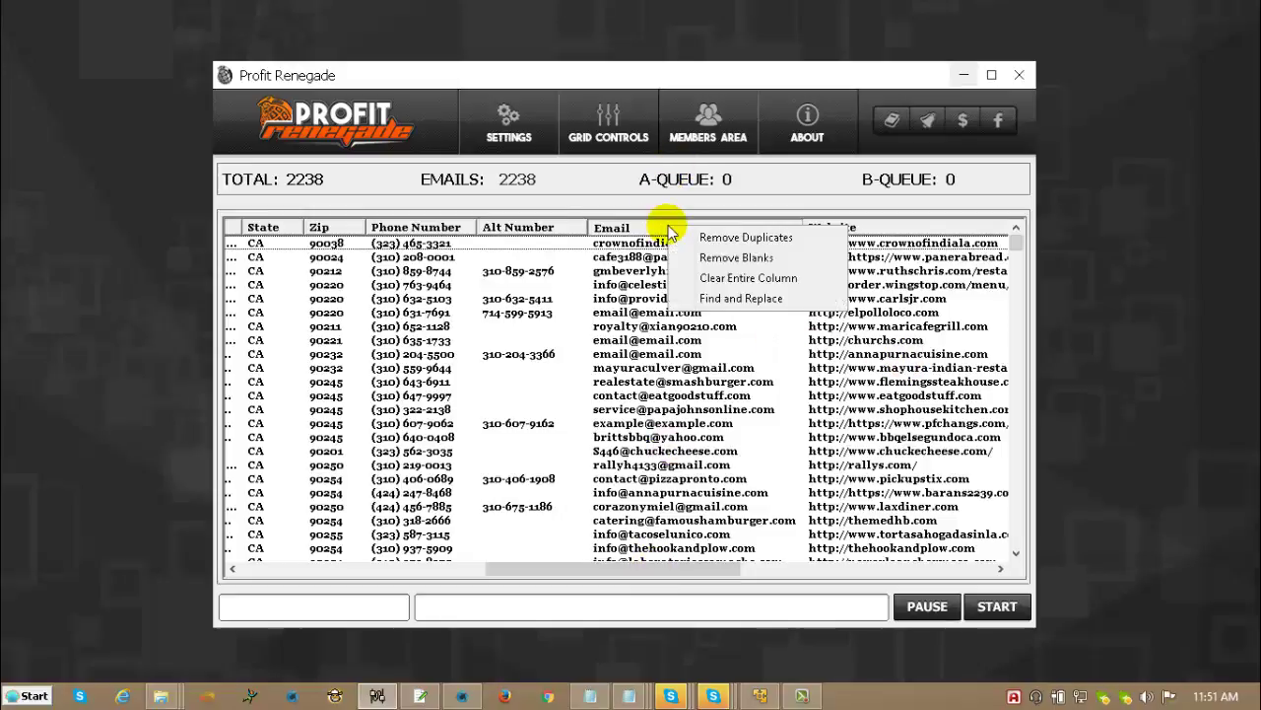
left_click(759, 245)
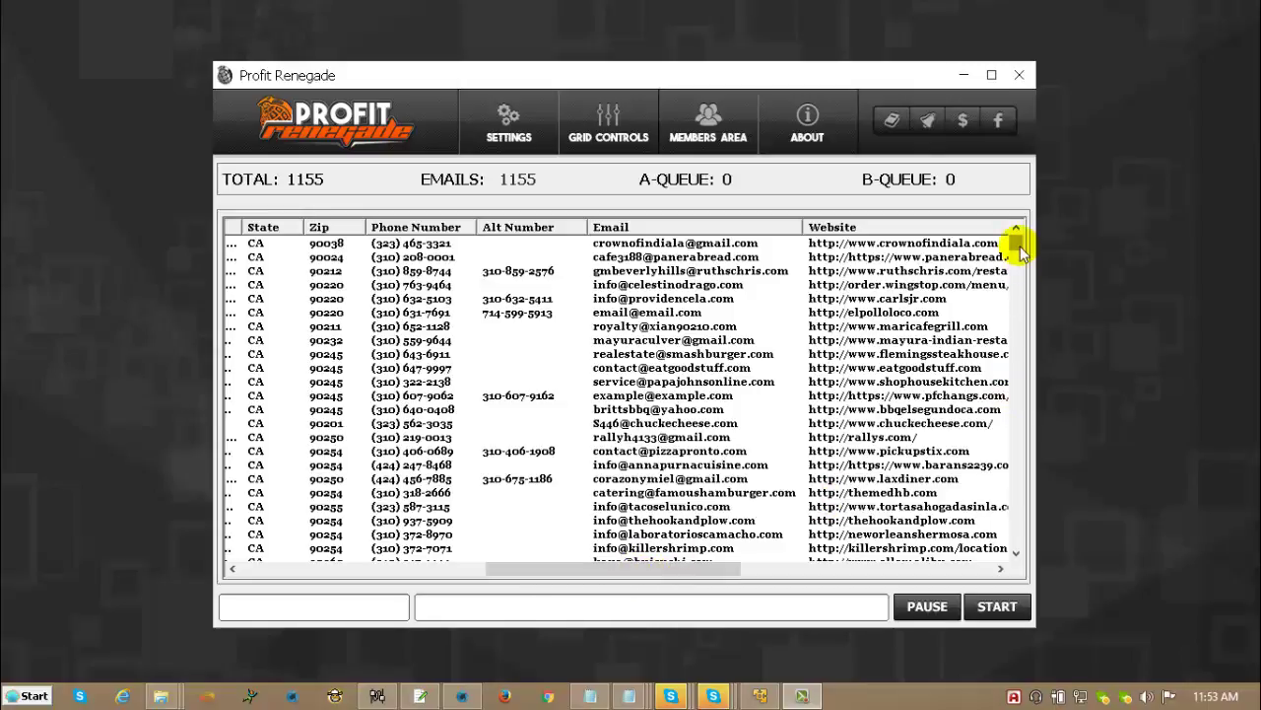
Delete the Onosusainc and Napoleone's Pizza House records from the lead list one at a time.
left_click_drag(714, 569, 464, 581)
scroll(808, 361, "down", 20)
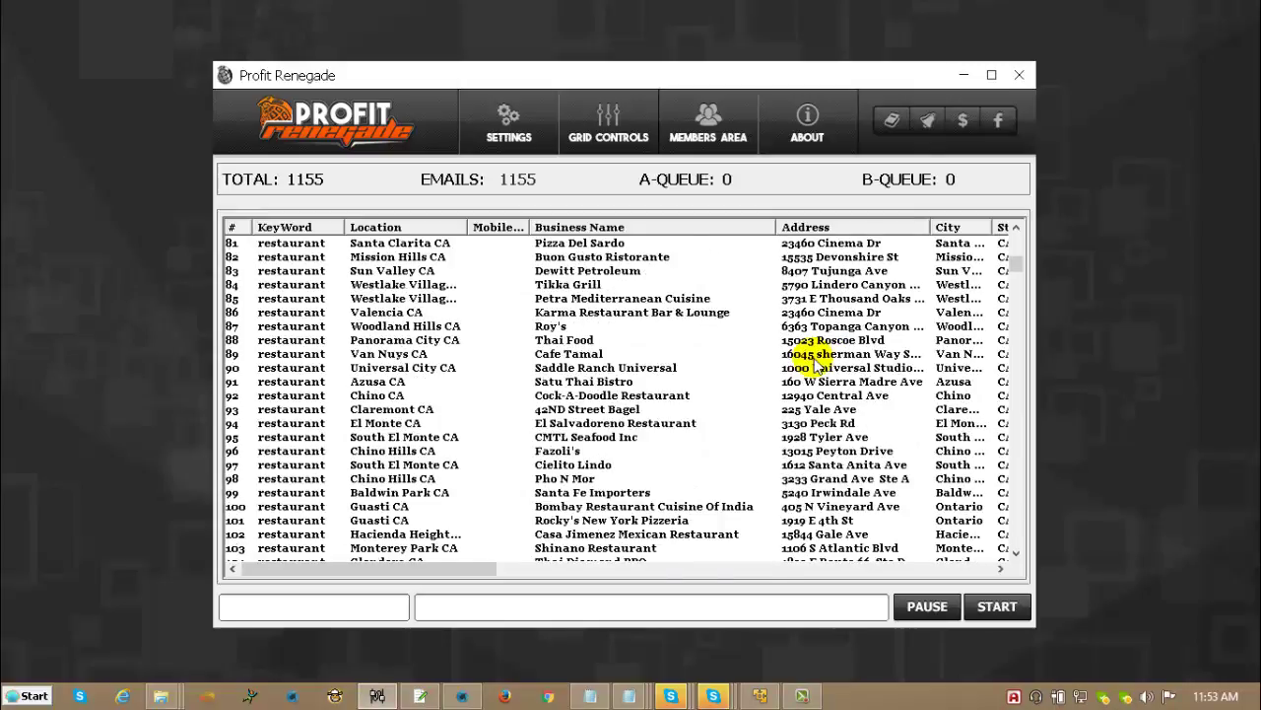
scroll(815, 360, "down", 7)
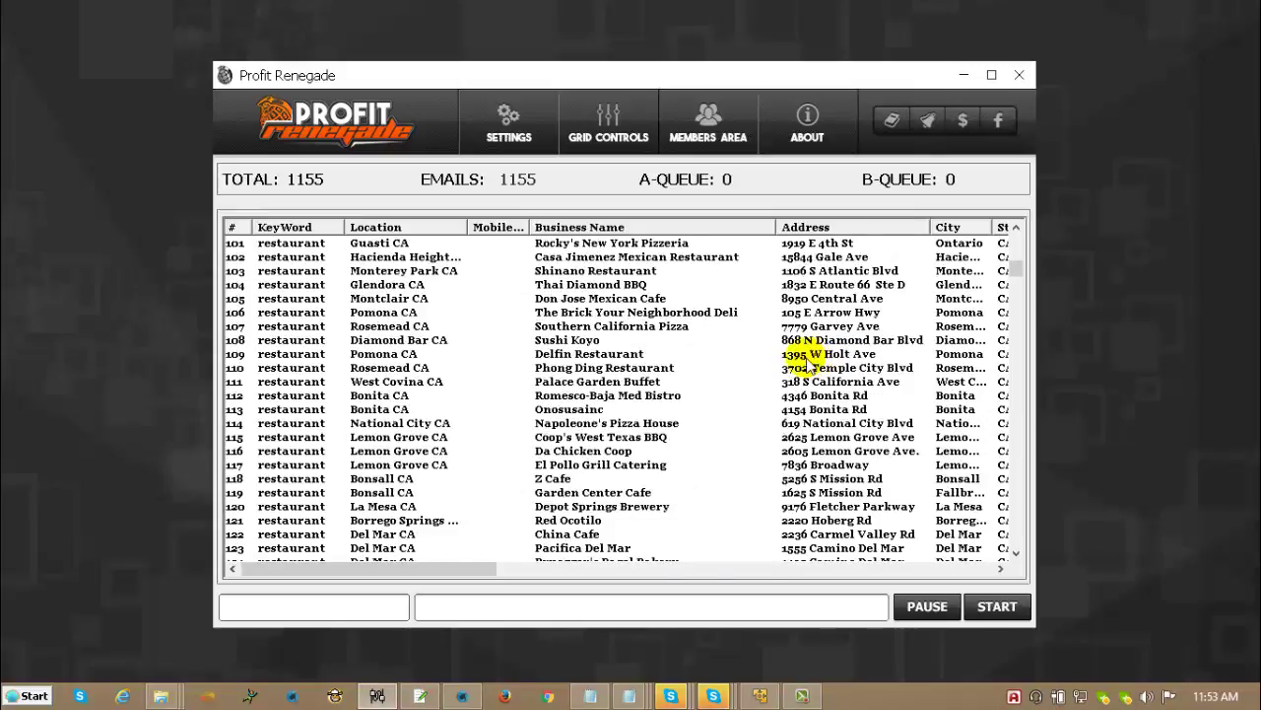
left_click(601, 410)
mouse_move(469, 568)
left_mouse_down()
mouse_move(335, 572)
mouse_move(778, 571)
mouse_move(463, 568)
left_mouse_up()
key("Delete")
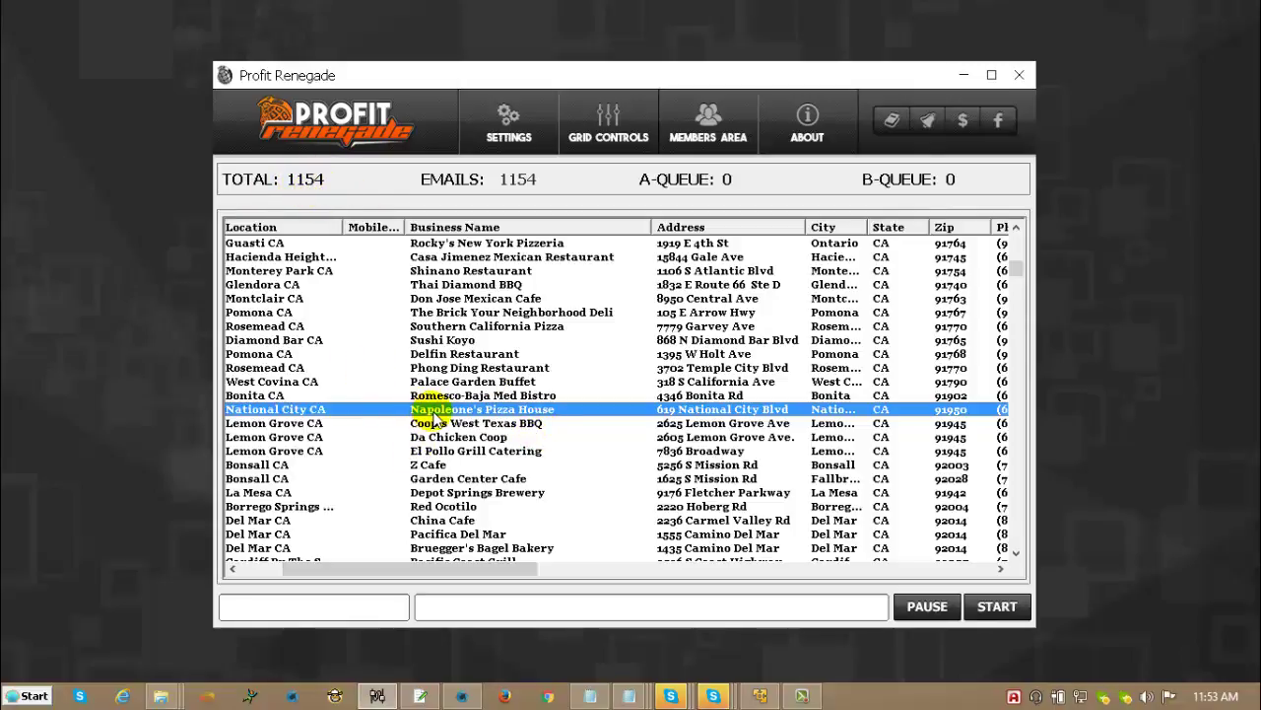
key("Delete")
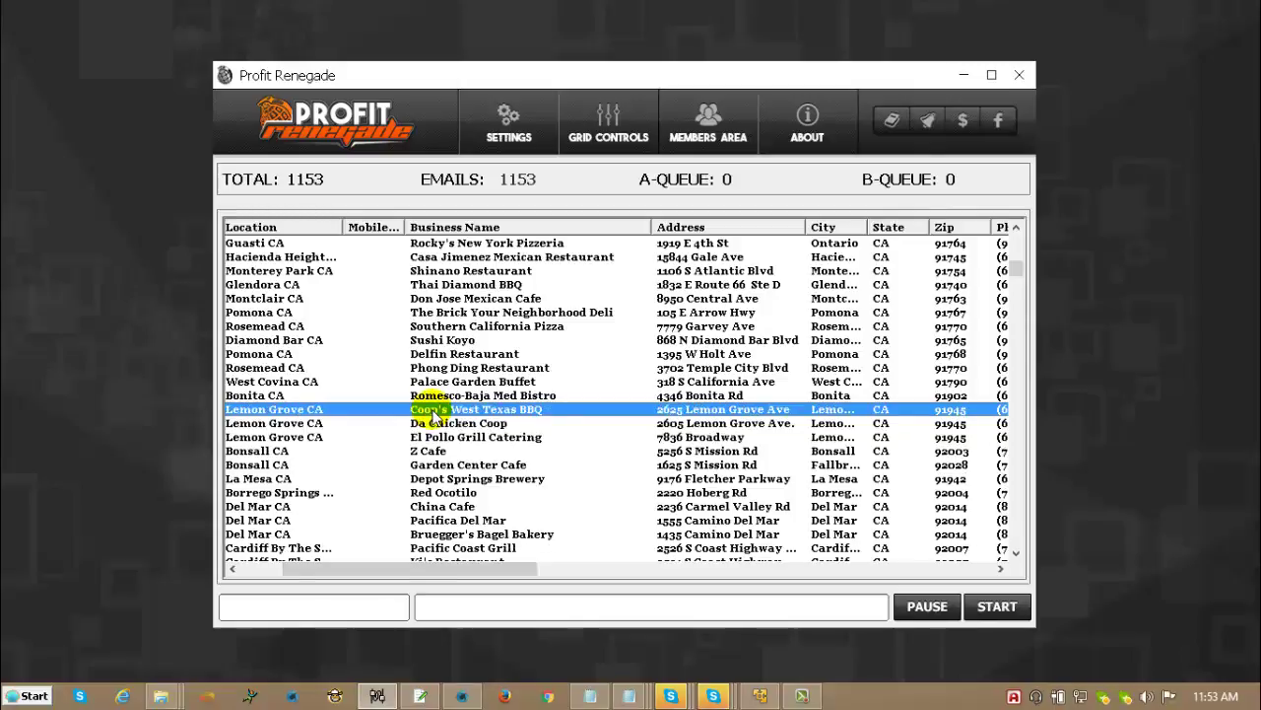
Delete the Don Jose Mexican Cafe record from the lead list.
left_click_drag(501, 569, 442, 569)
left_click(607, 297)
key("Delete")
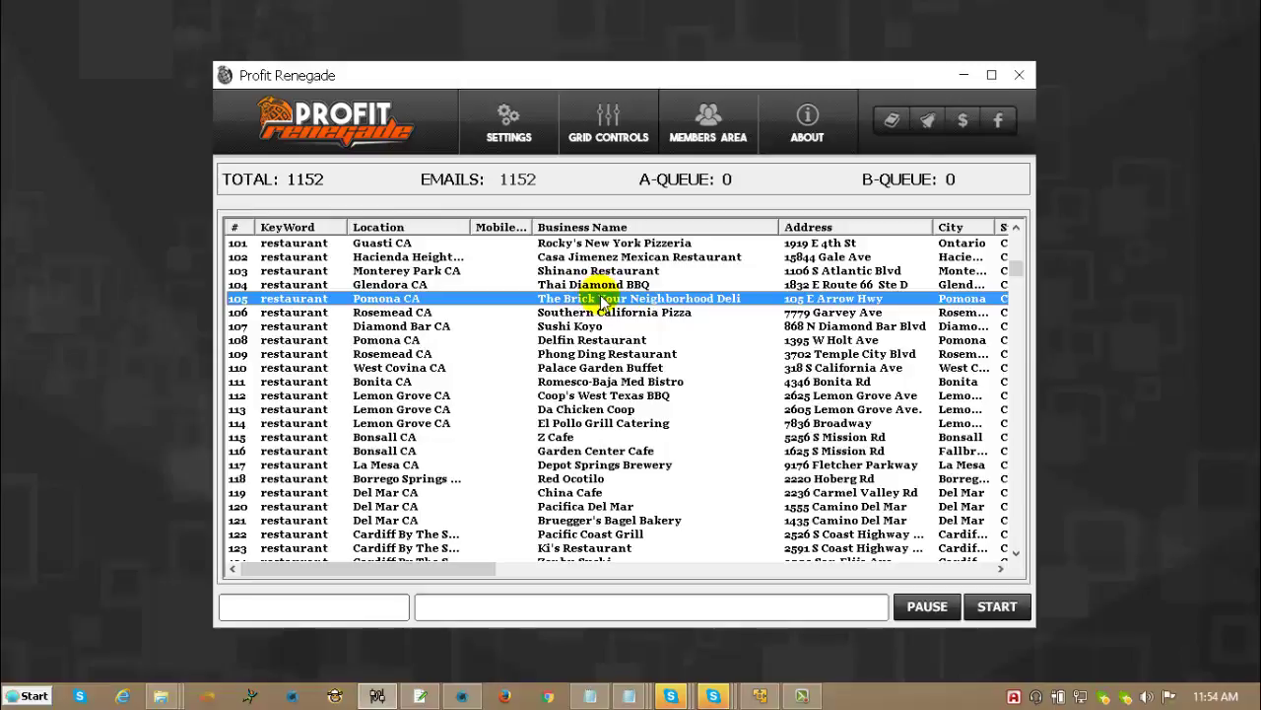
Delete the contiguous block of records 105 to 113, from The Brick Your Neighborhood Deli through Da Chicken Coop.
left_click(367, 410, "shift")
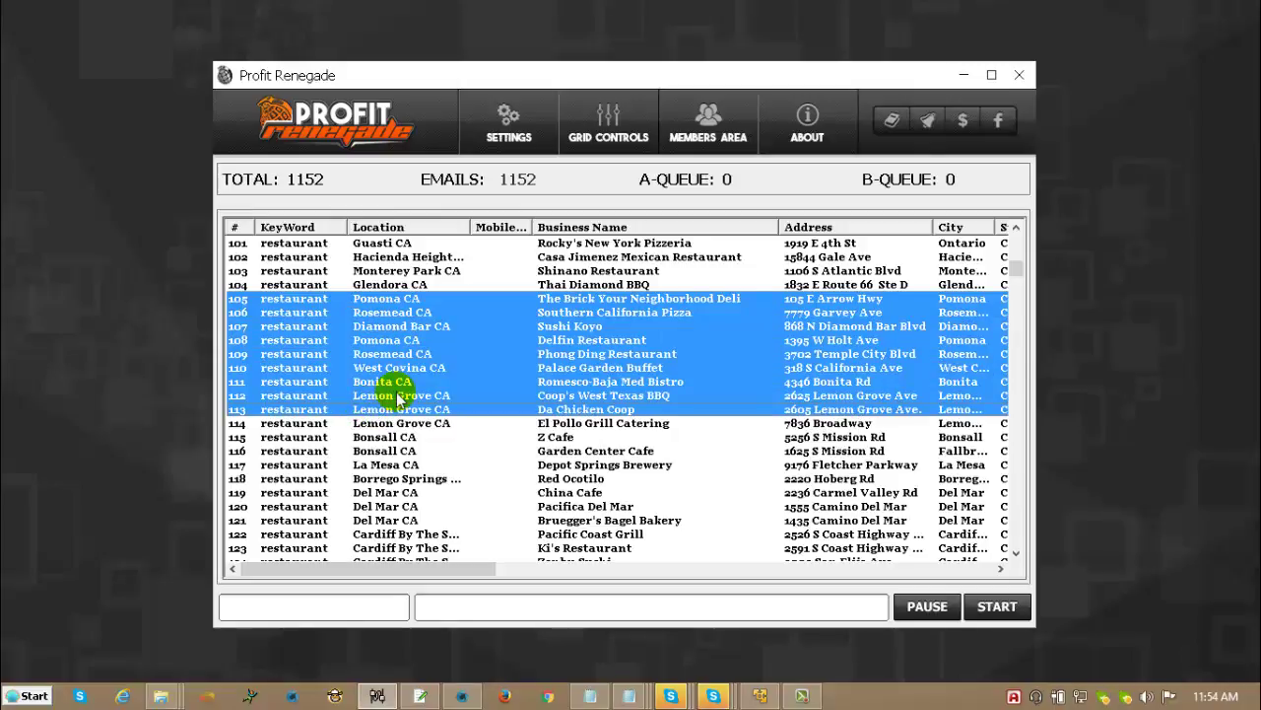
key("Delete")
left_click(453, 357)
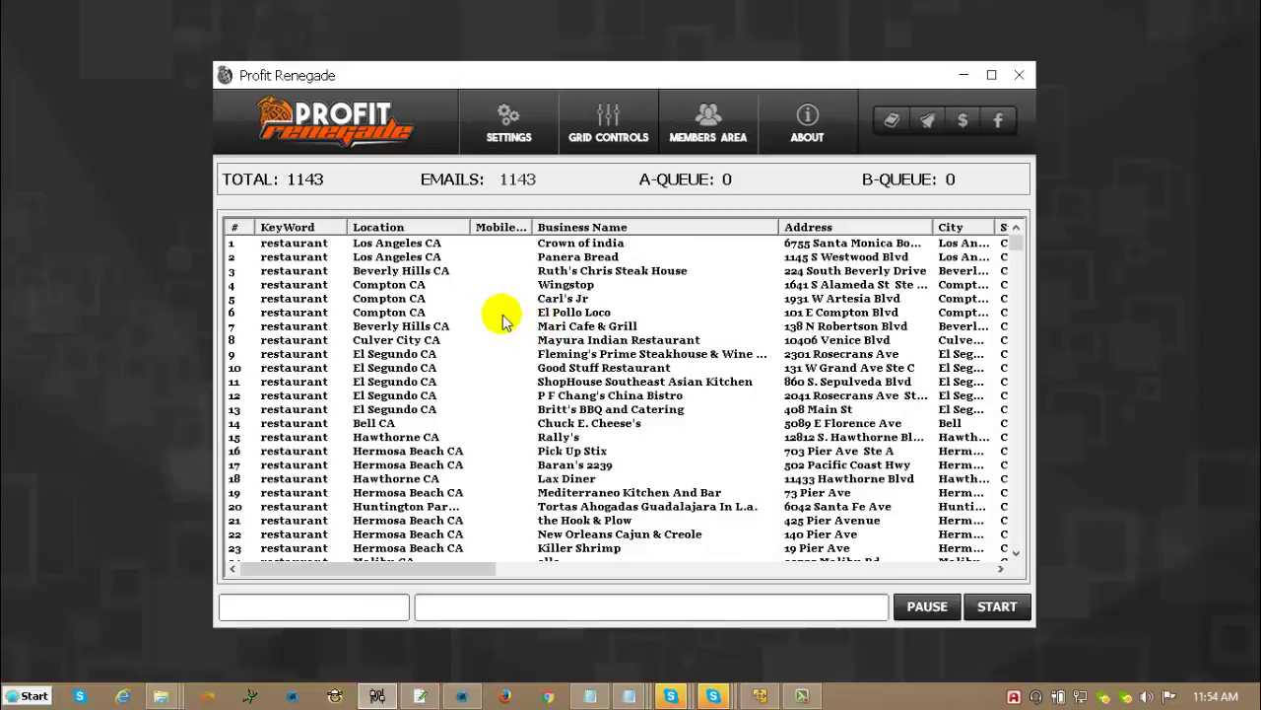
Delete El Pollo Loco, Rally's, Tortas Ahogadas Guadalajara In L.A., New Orleans Cajun & Creole and Killer Shrimp together as one multiple selection.
left_click(503, 314)
left_click(516, 437, "ctrl")
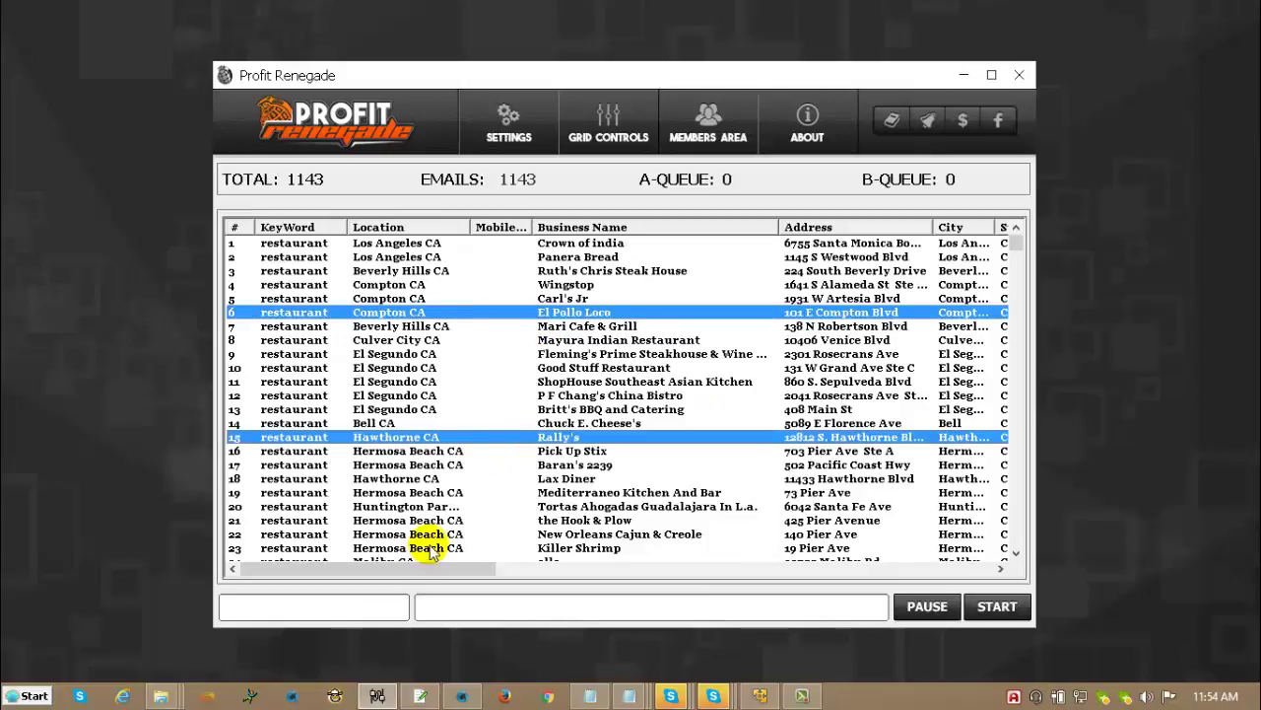
left_click(498, 545, "ctrl")
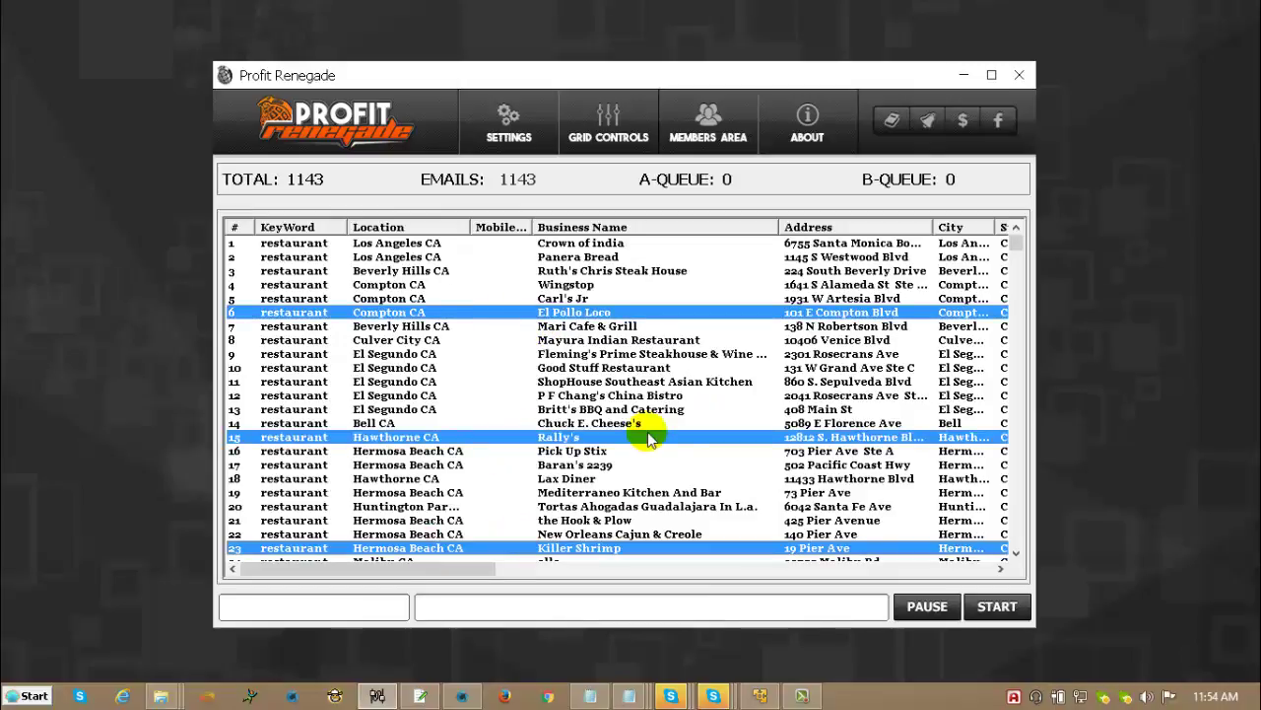
left_click(497, 533, "ctrl")
left_click(481, 506, "ctrl")
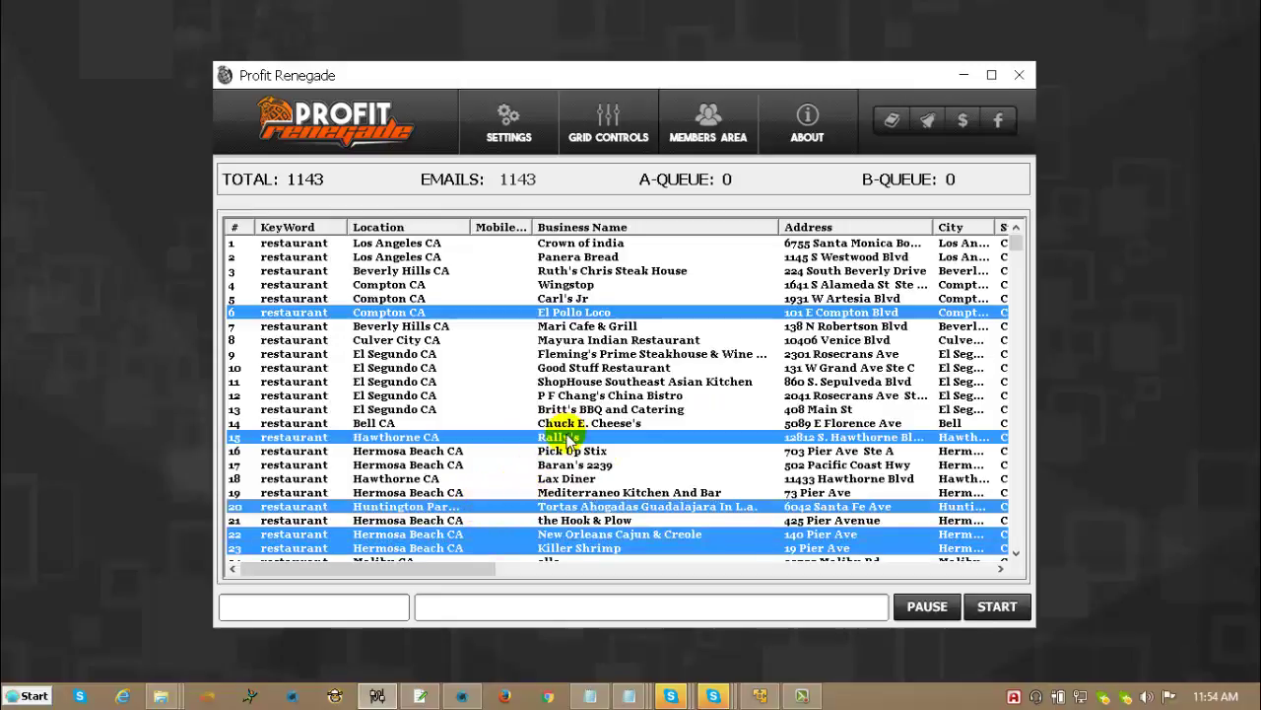
key("Delete")
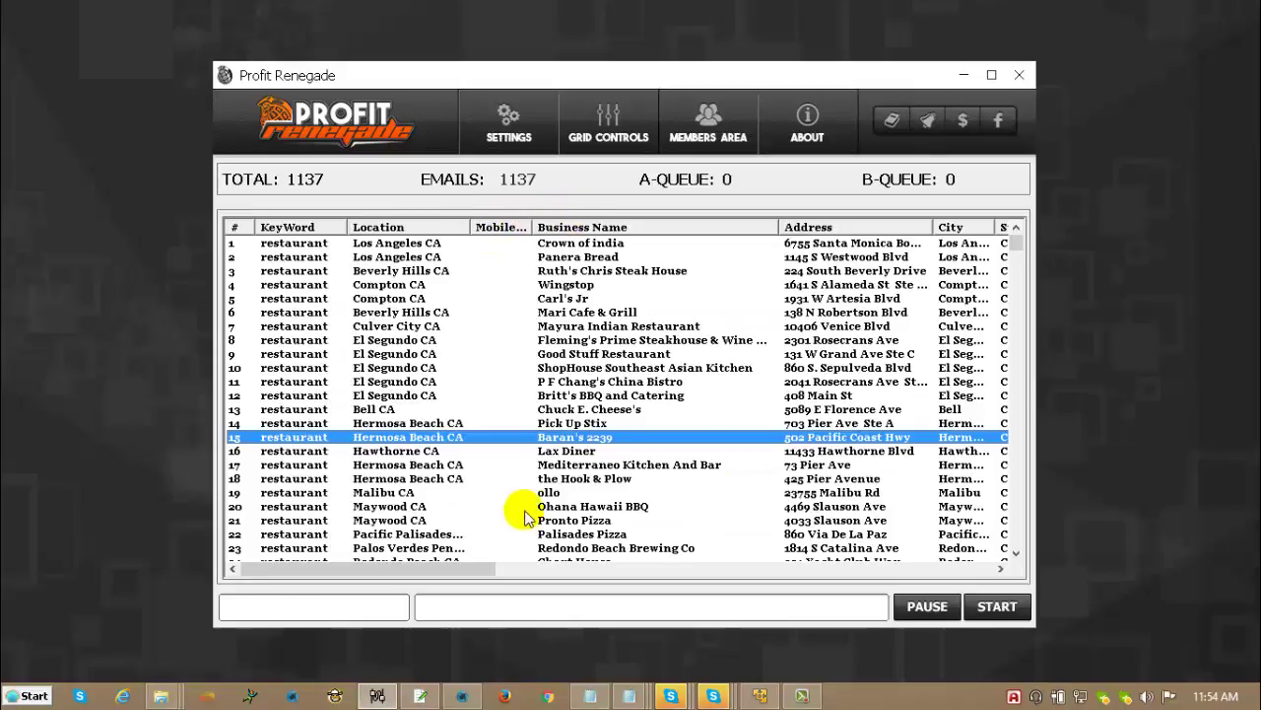
Sort the lead list by Business Name.
left_click_drag(451, 571, 427, 586)
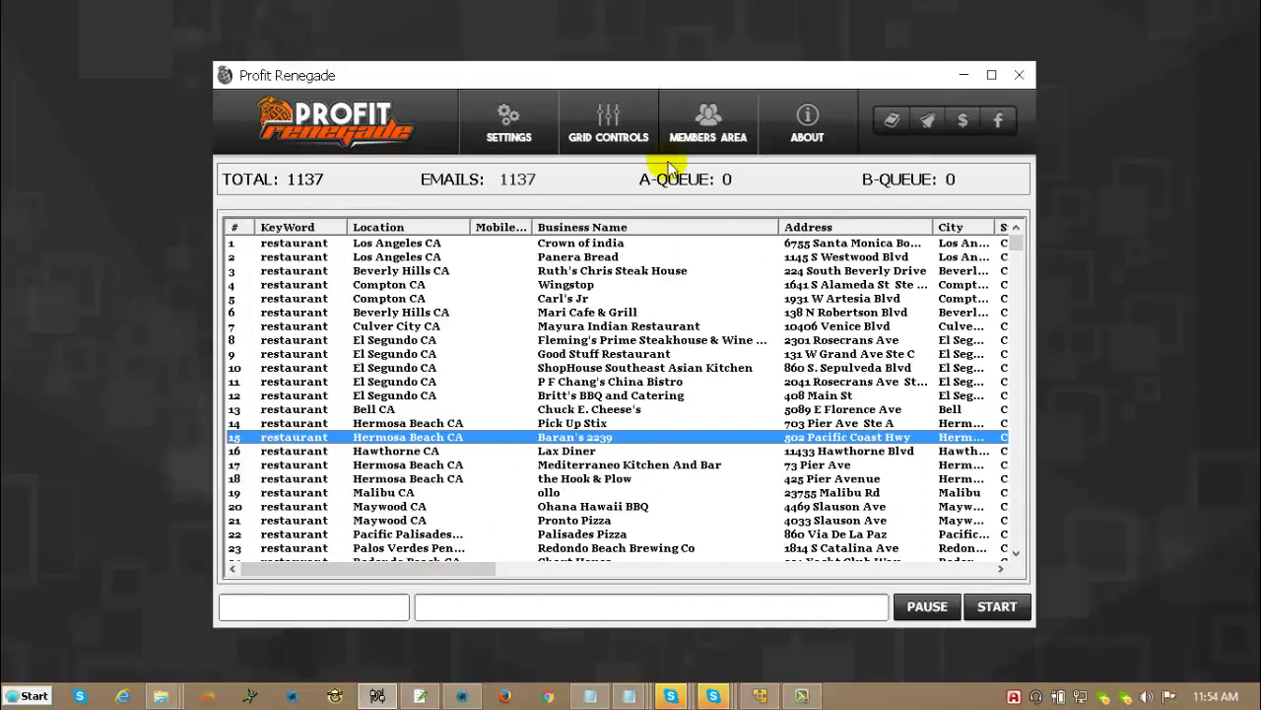
left_click(612, 129)
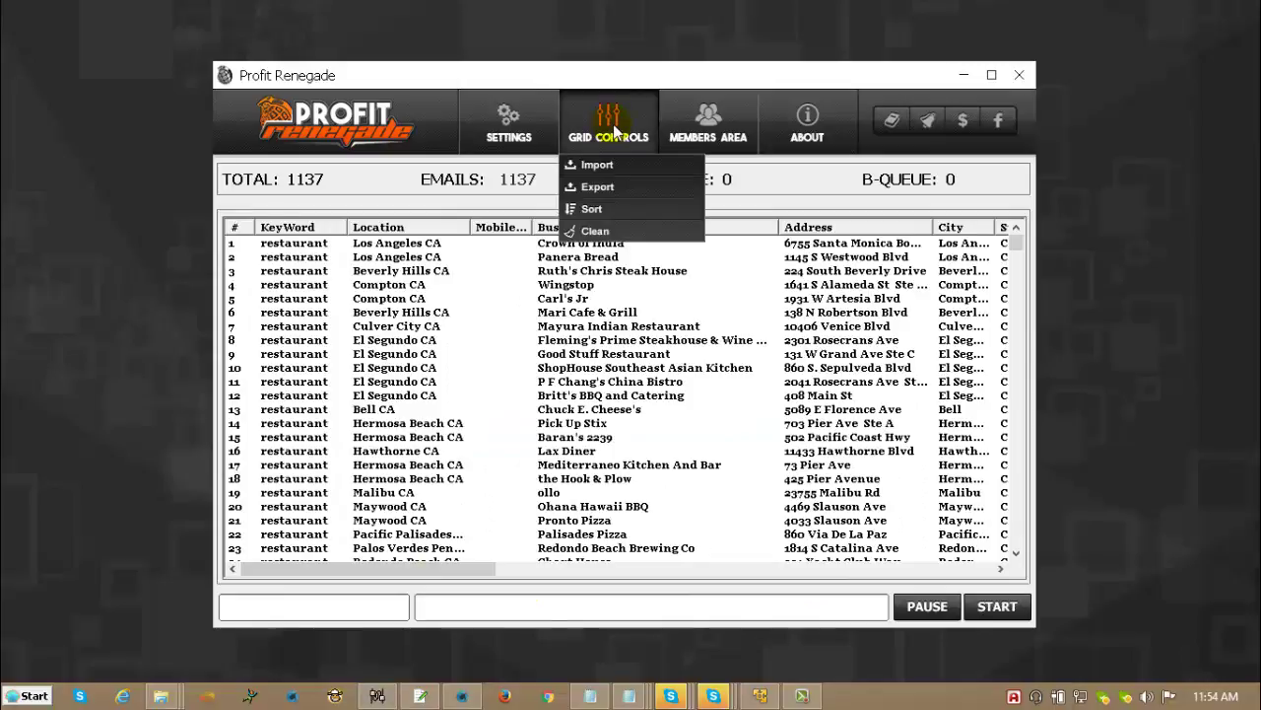
left_click(614, 129)
left_click(603, 136)
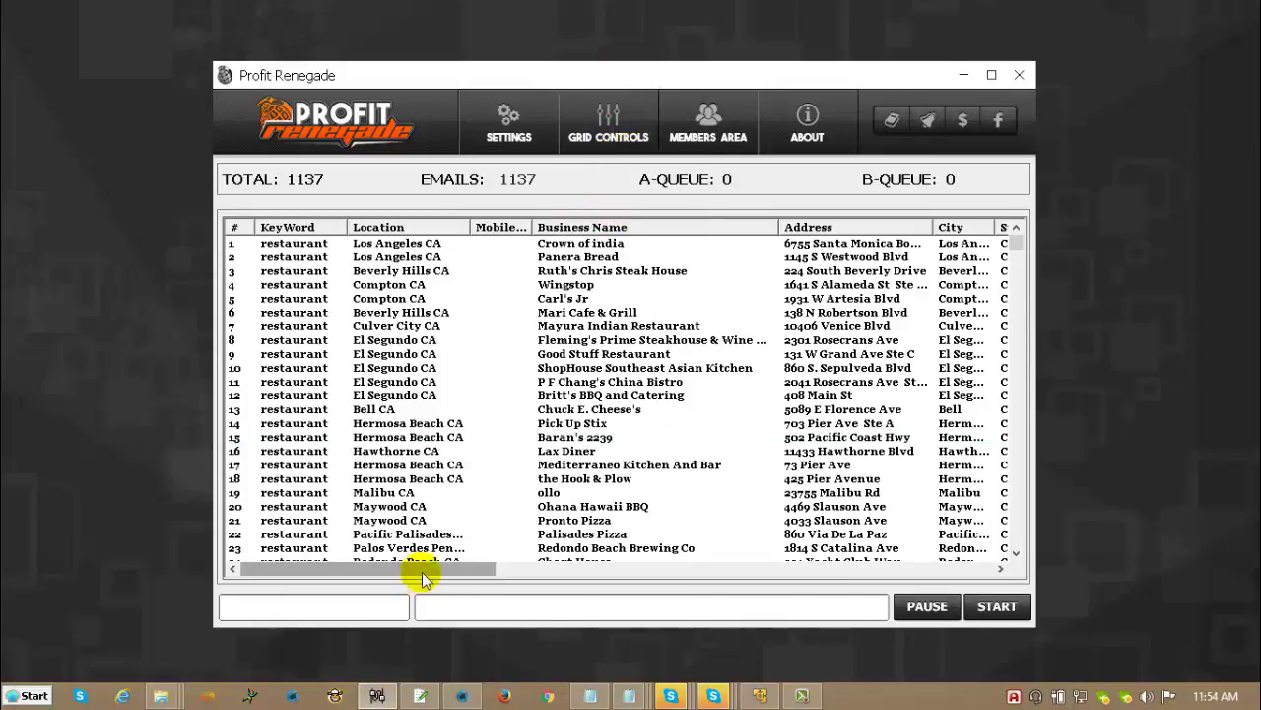
left_click_drag(423, 577, 508, 576)
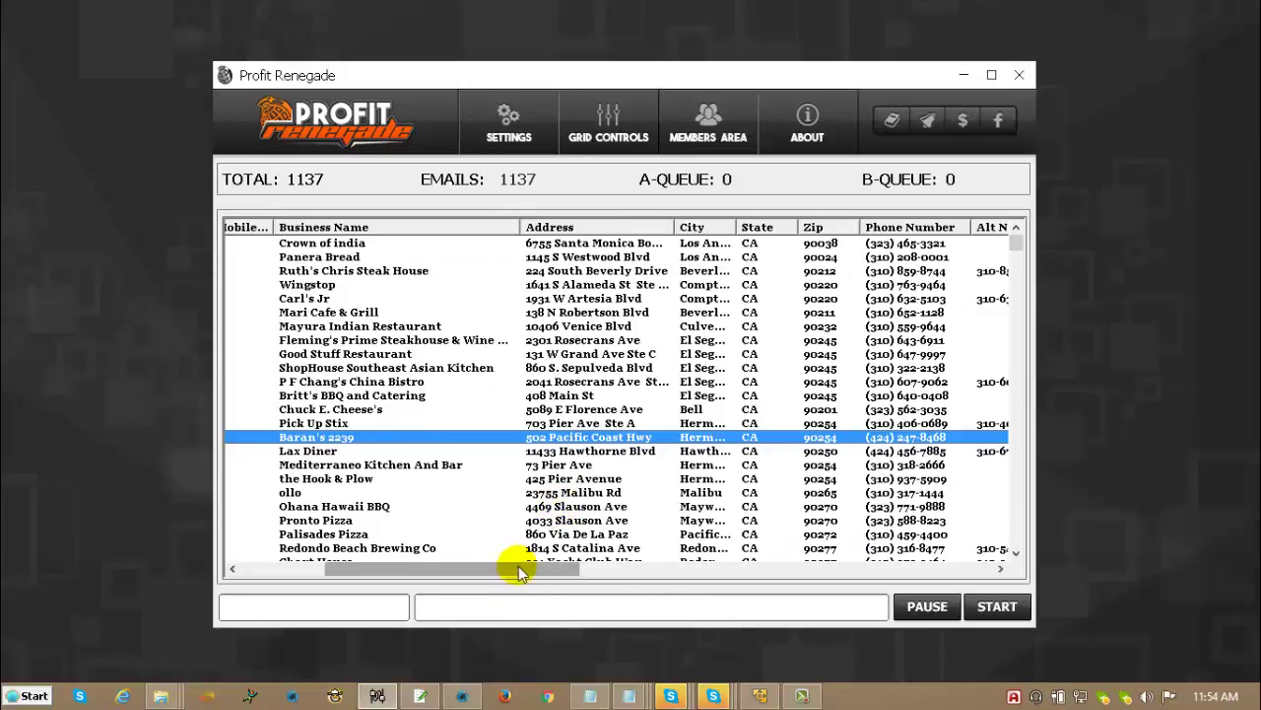
left_click_drag(515, 568, 479, 568)
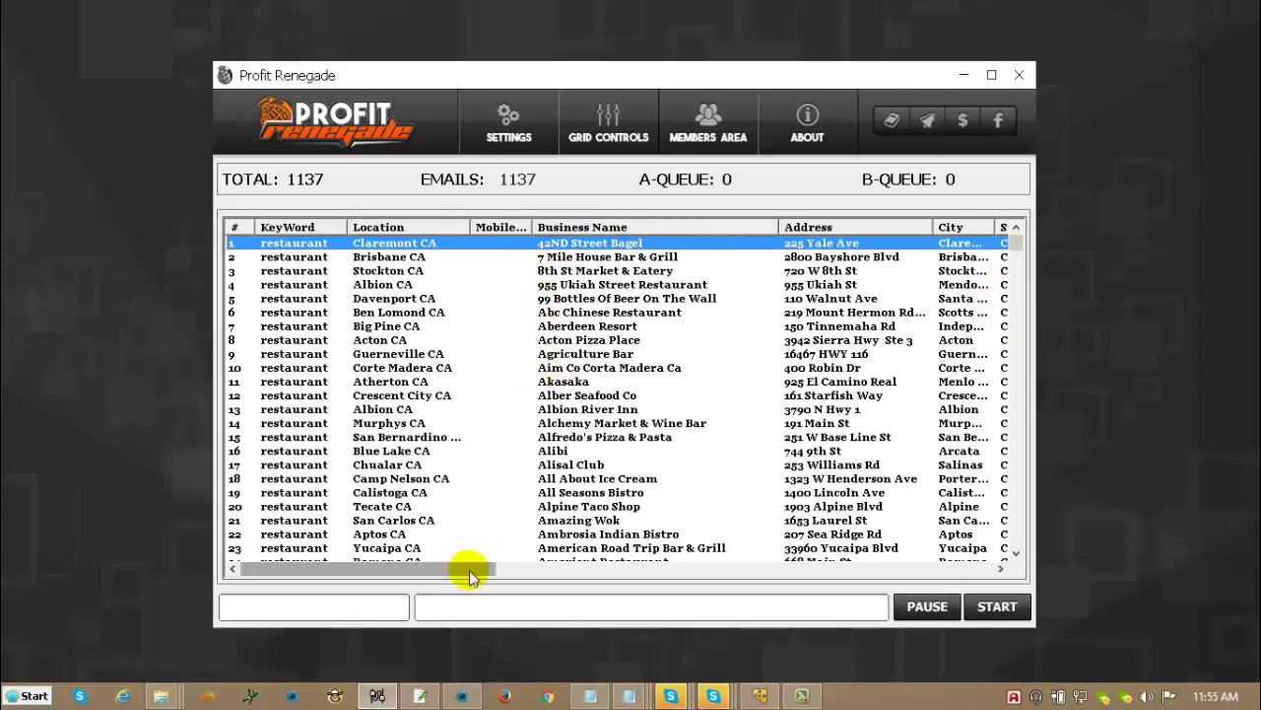
Sort the lead list by Address, and re-sort it by Phone Number.
left_click_drag(473, 574, 580, 571)
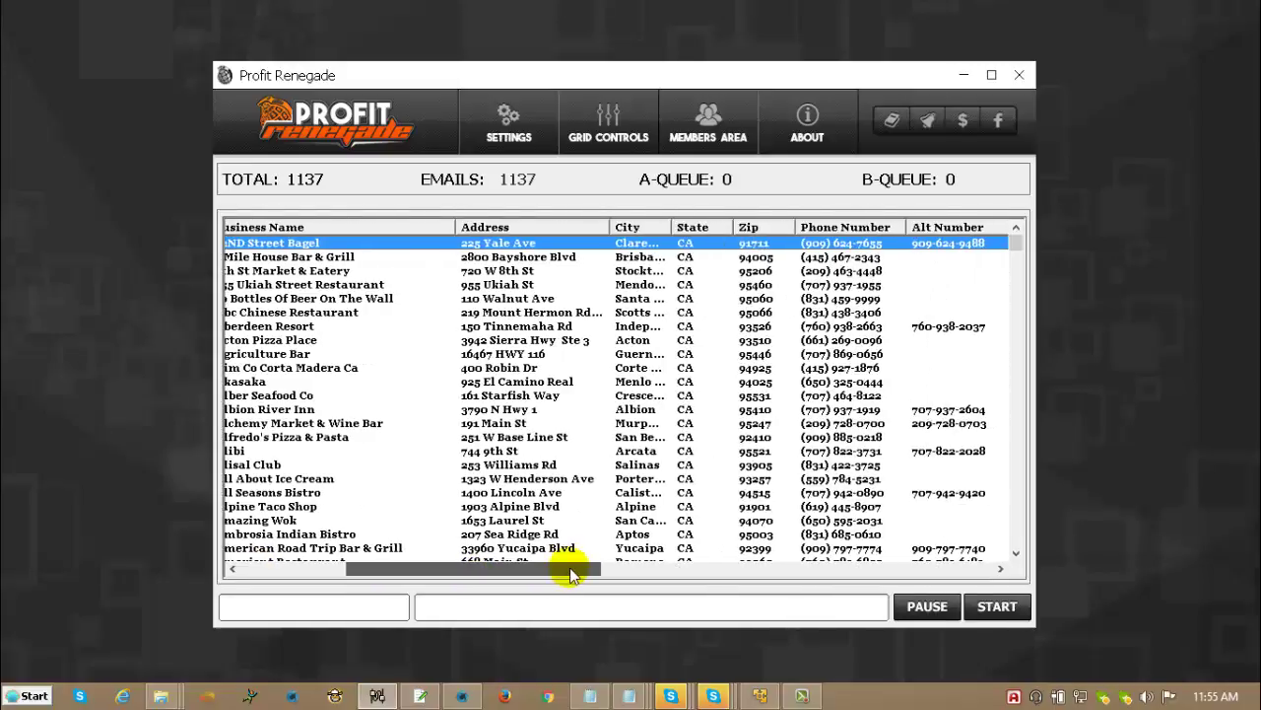
left_click(538, 228)
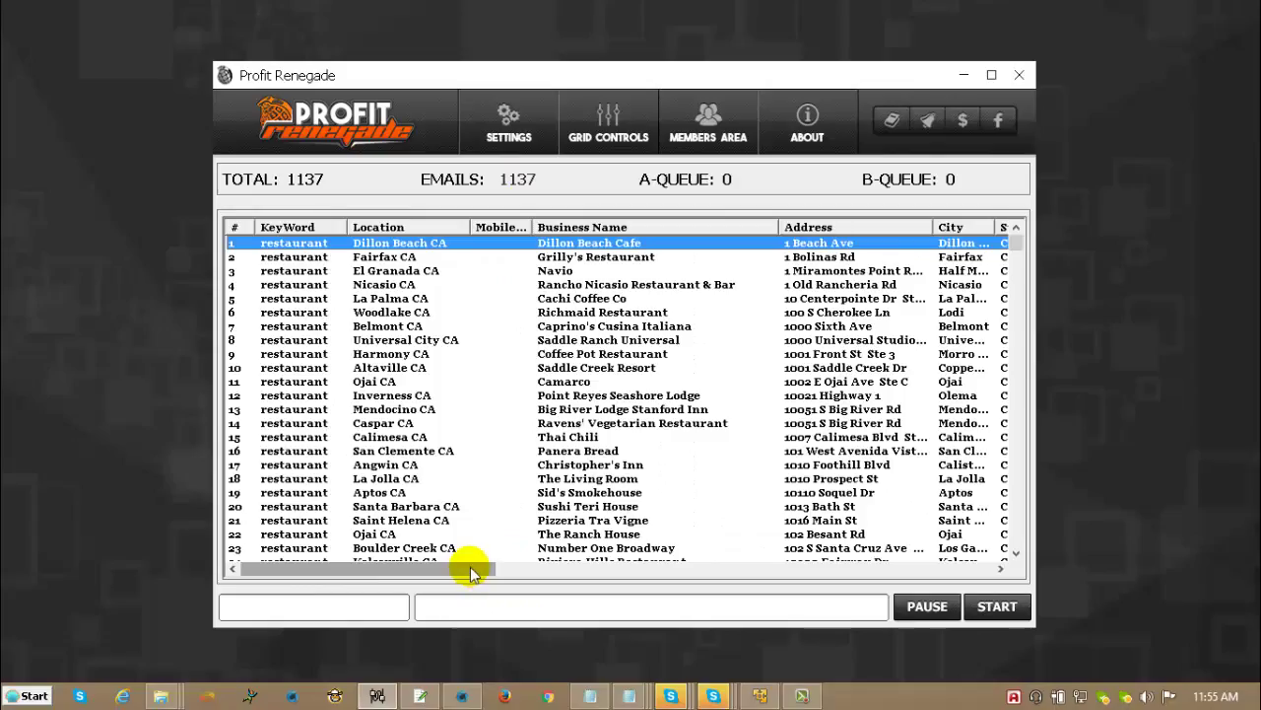
left_click_drag(470, 568, 626, 574)
left_click(703, 227)
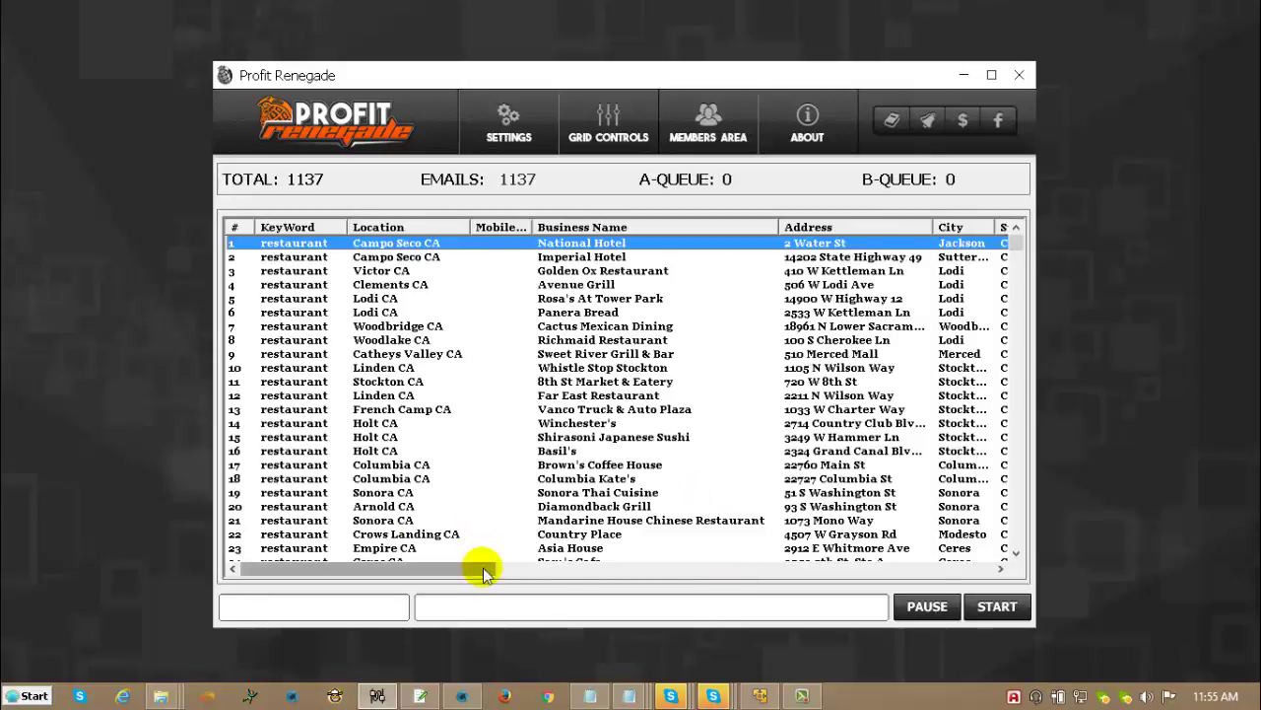
left_click_drag(484, 570, 318, 569)
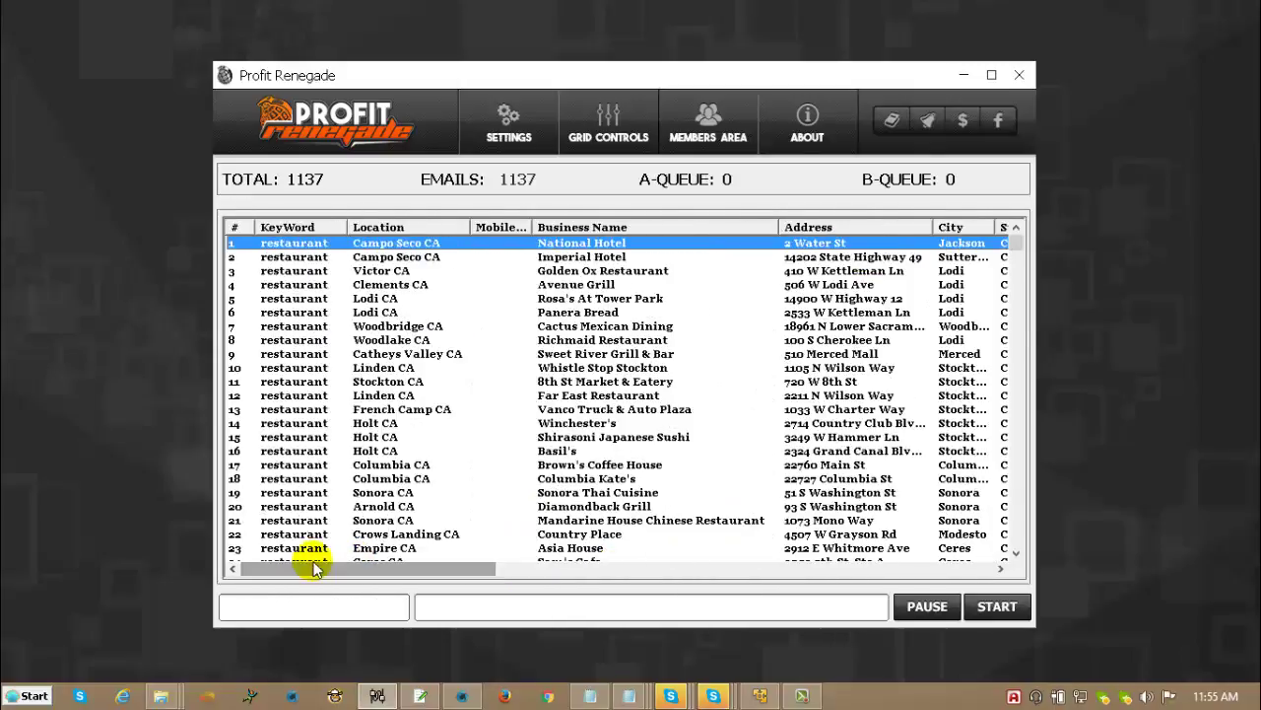
left_click(595, 141)
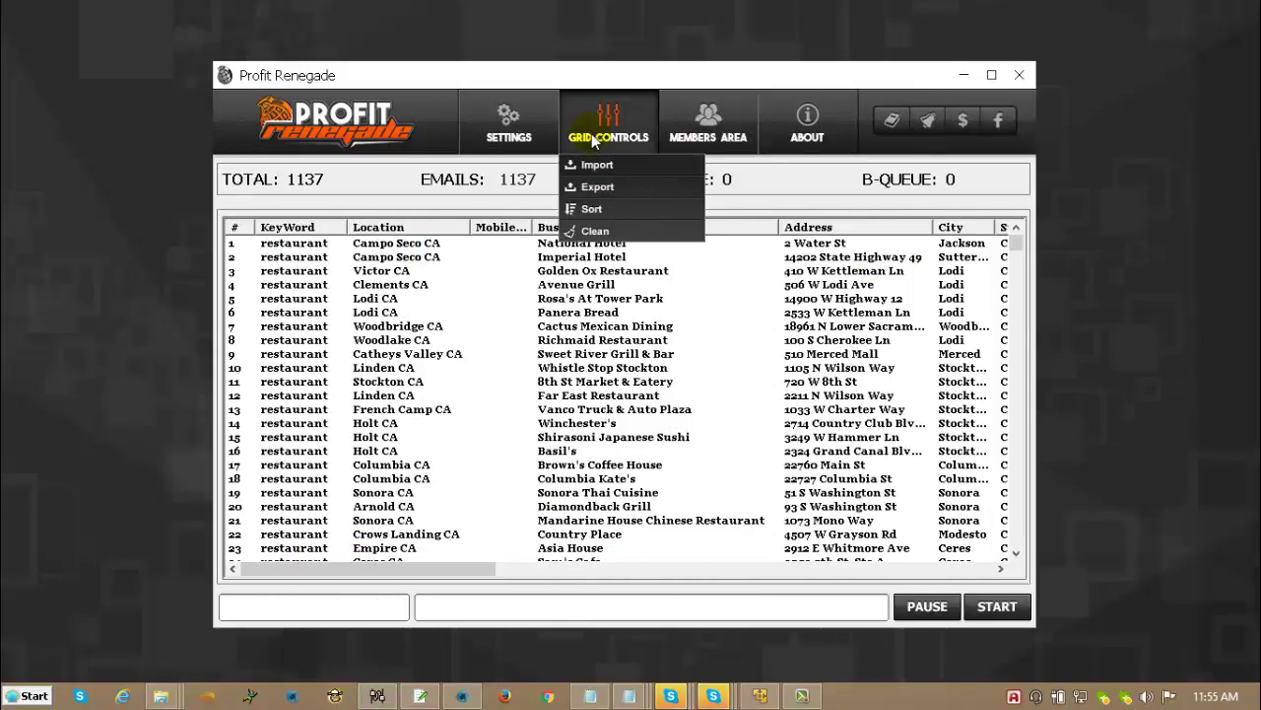
left_click(604, 210)
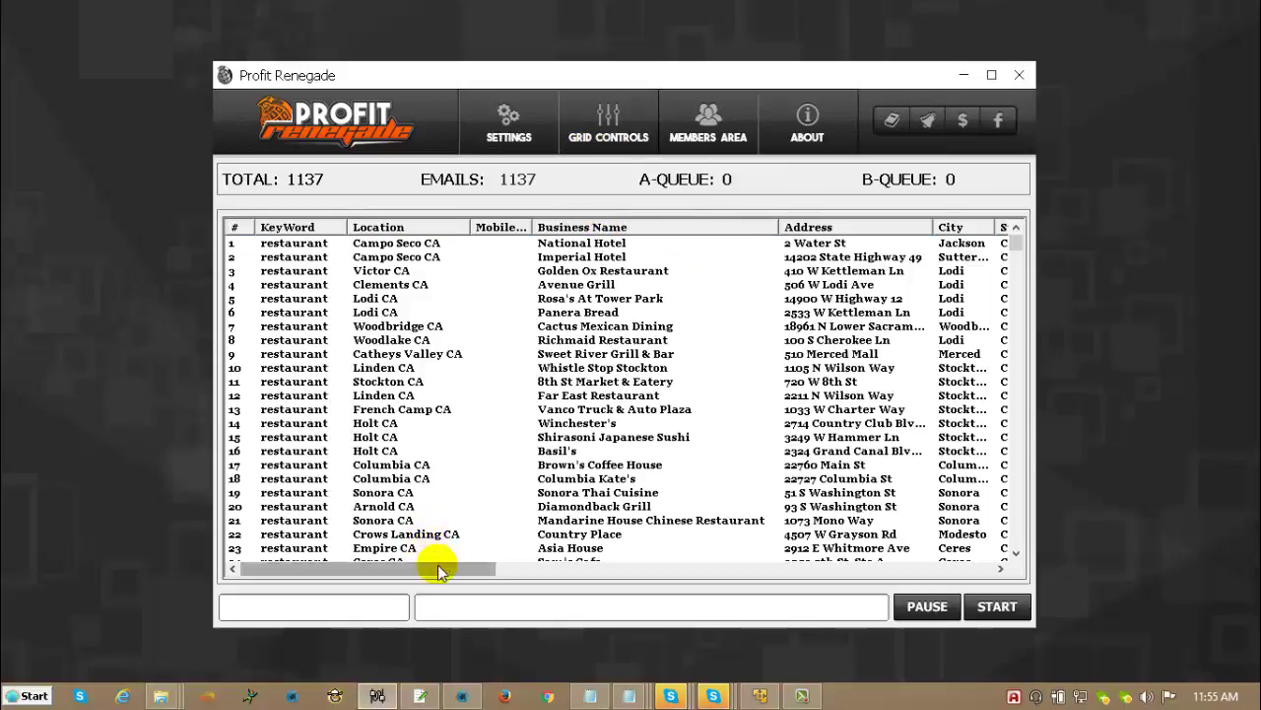
mouse_move(437, 563)
left_mouse_down()
mouse_move(594, 571)
mouse_move(443, 571)
left_mouse_up()
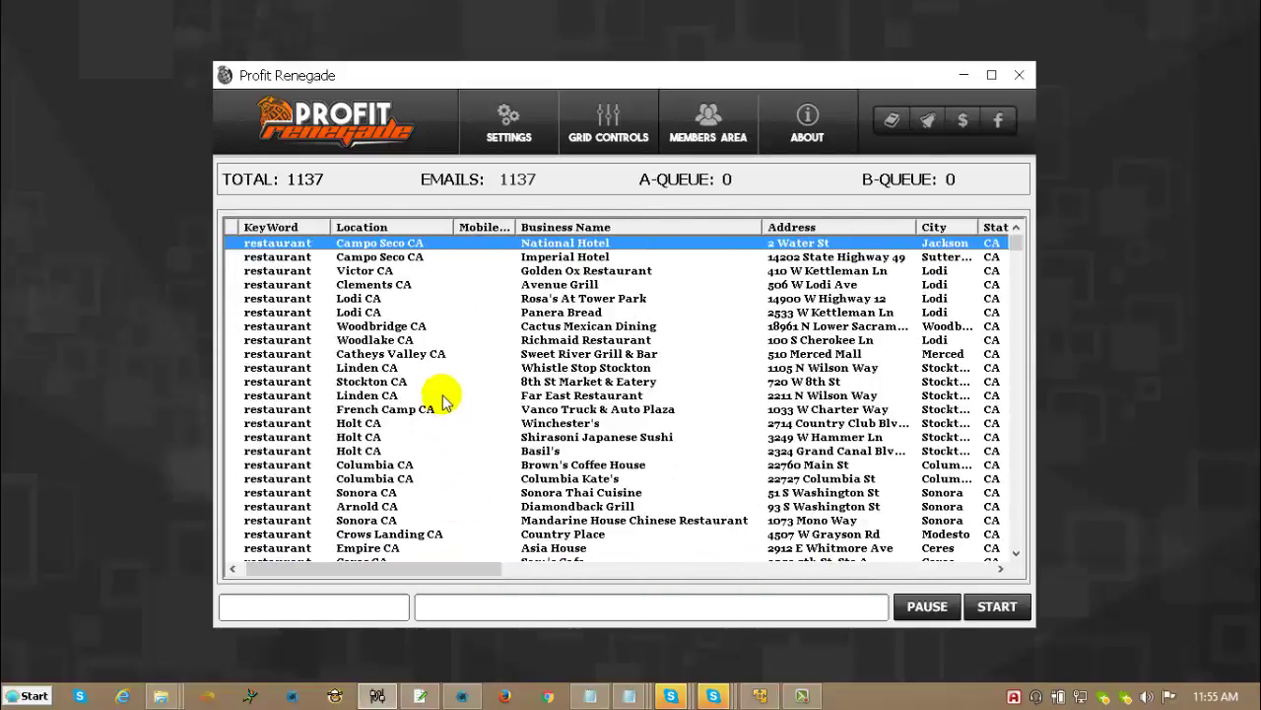
Open the website and Superpages listing of the Sweet River Grill & Bar record in the browser, review both and return to the lead list.
left_click(557, 354)
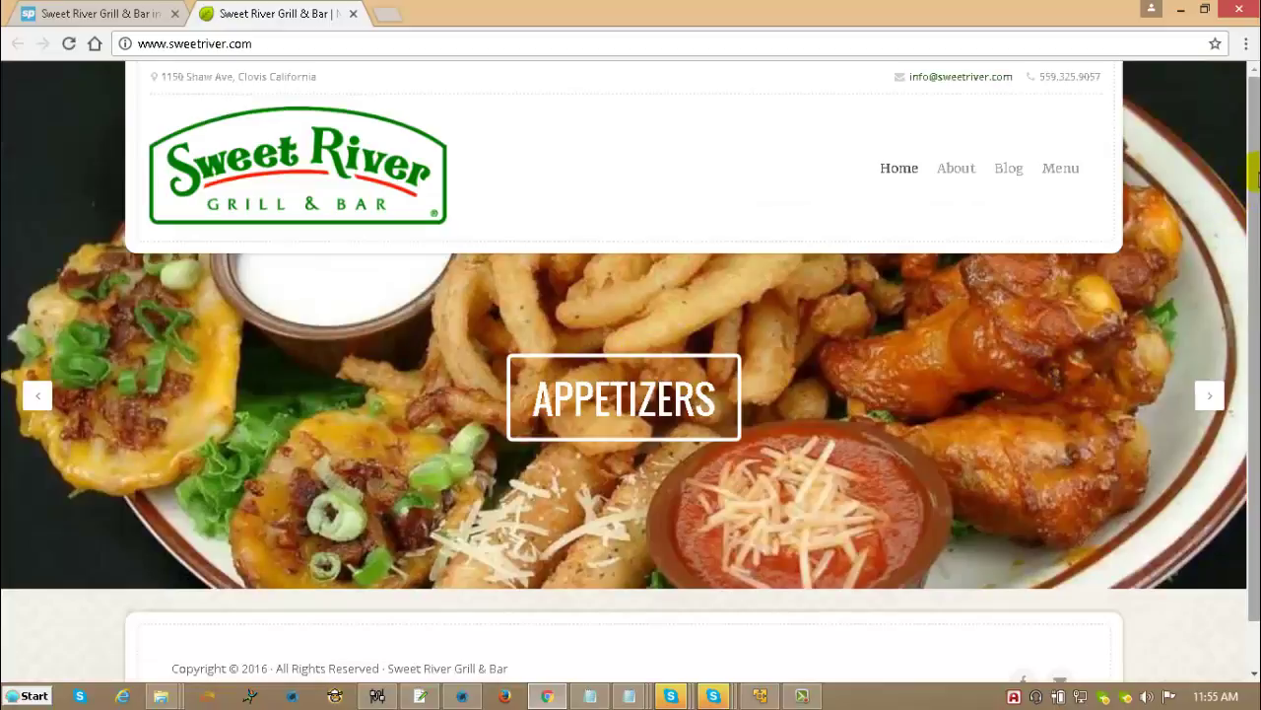
scroll(1248, 177, "down", 1)
left_click(45, 15)
scroll(203, 423, "down", 15)
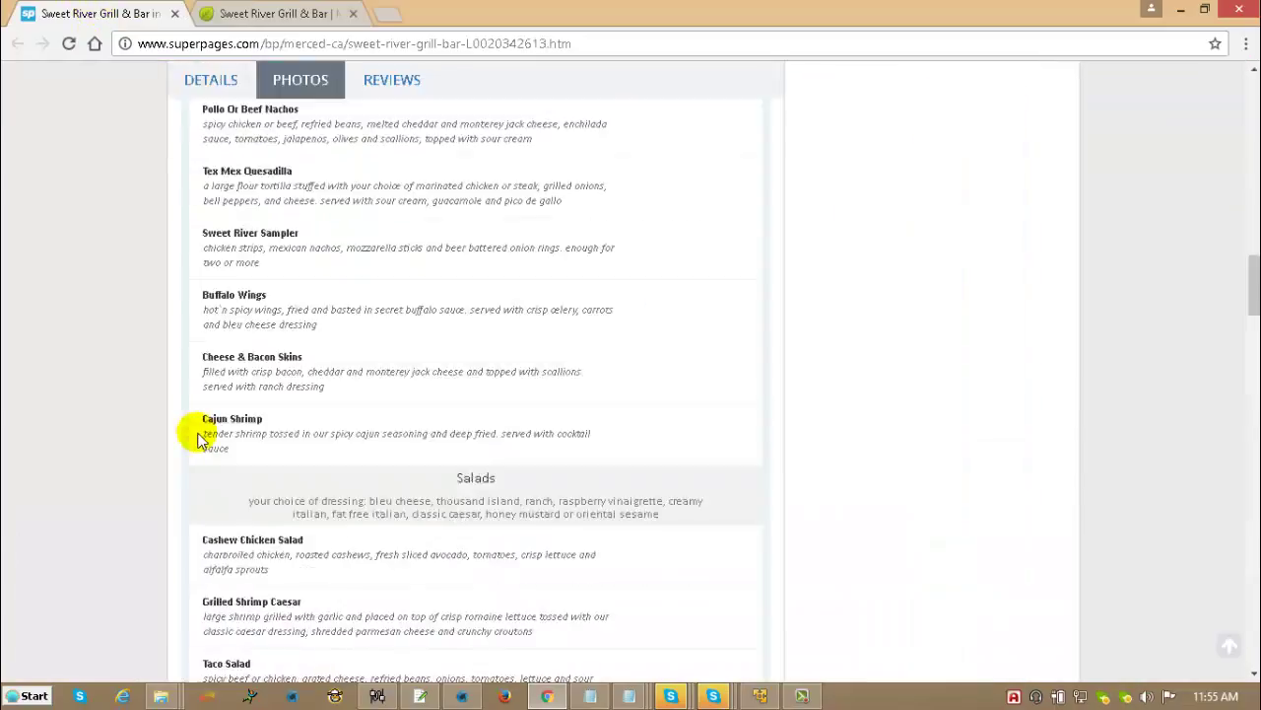
scroll(84, 455, "up", 15)
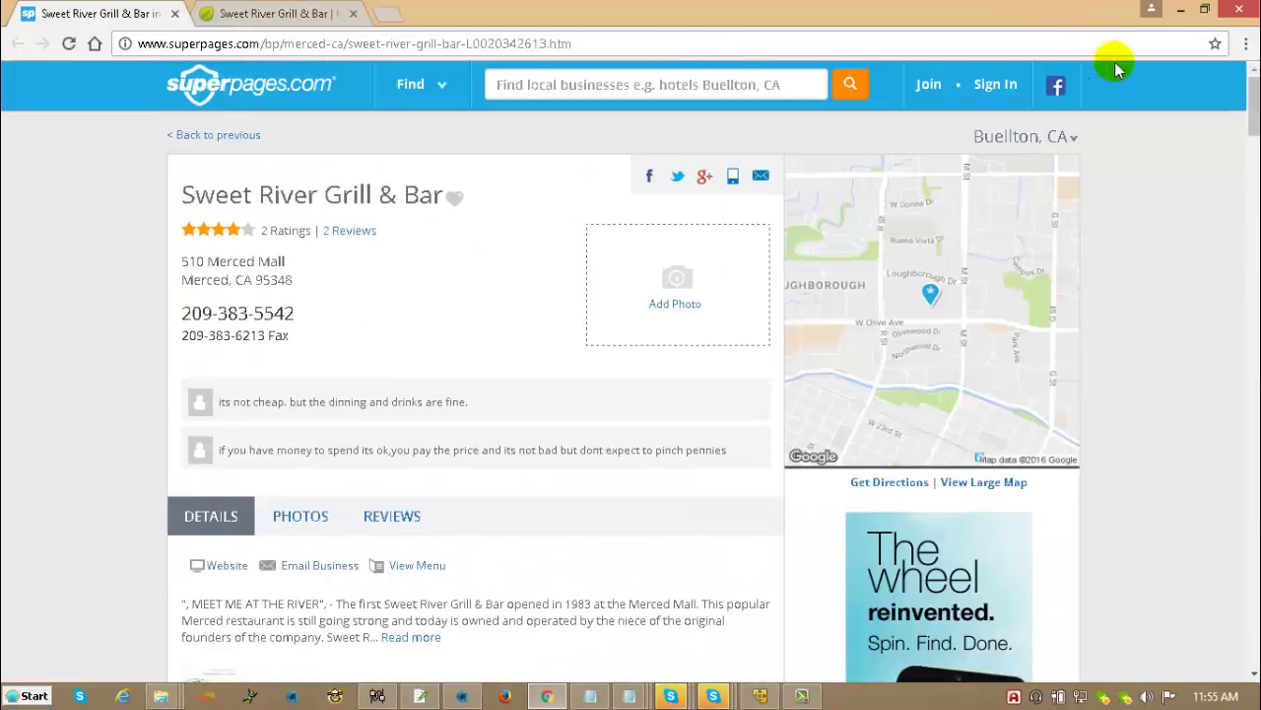
left_click(1179, 10)
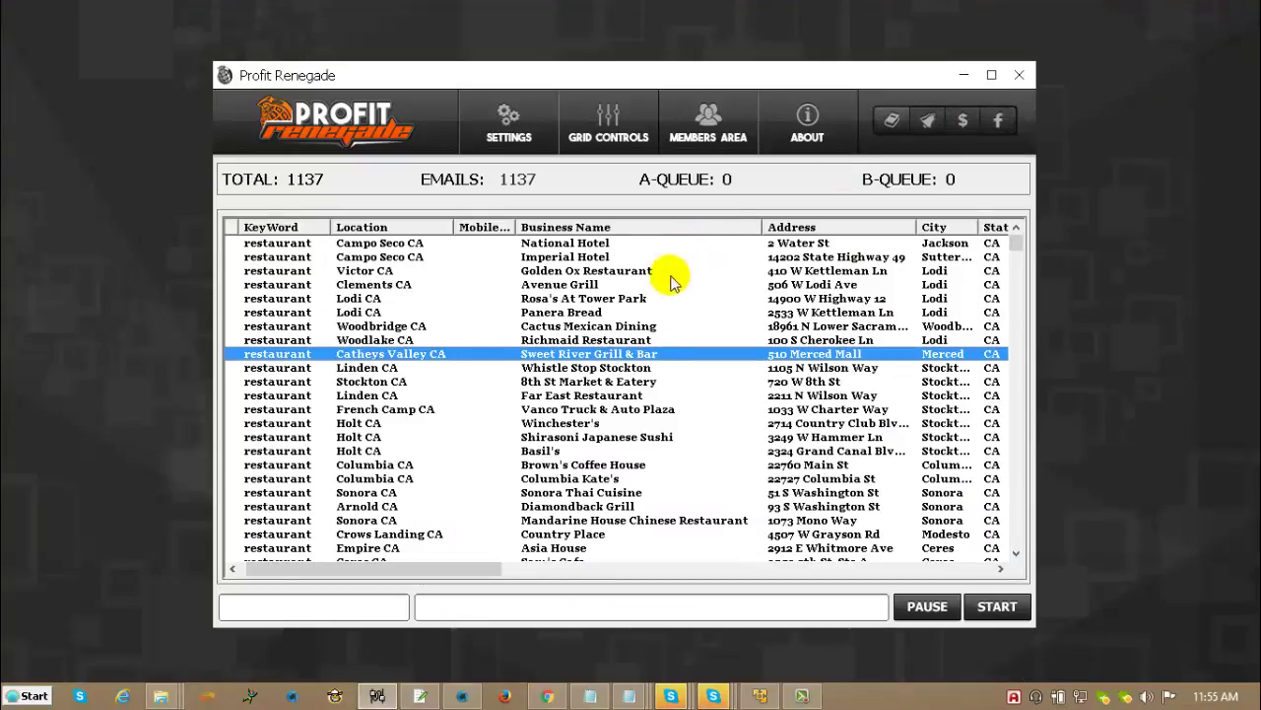
left_click(624, 120)
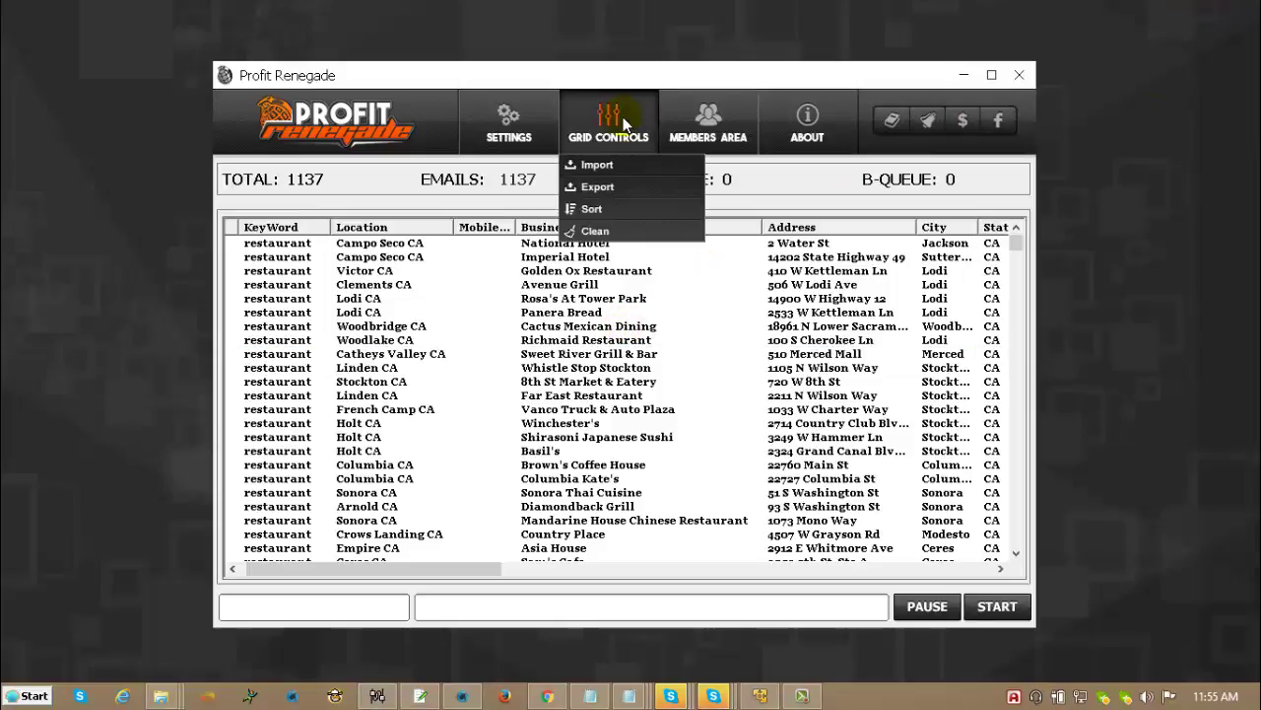
left_click(611, 231)
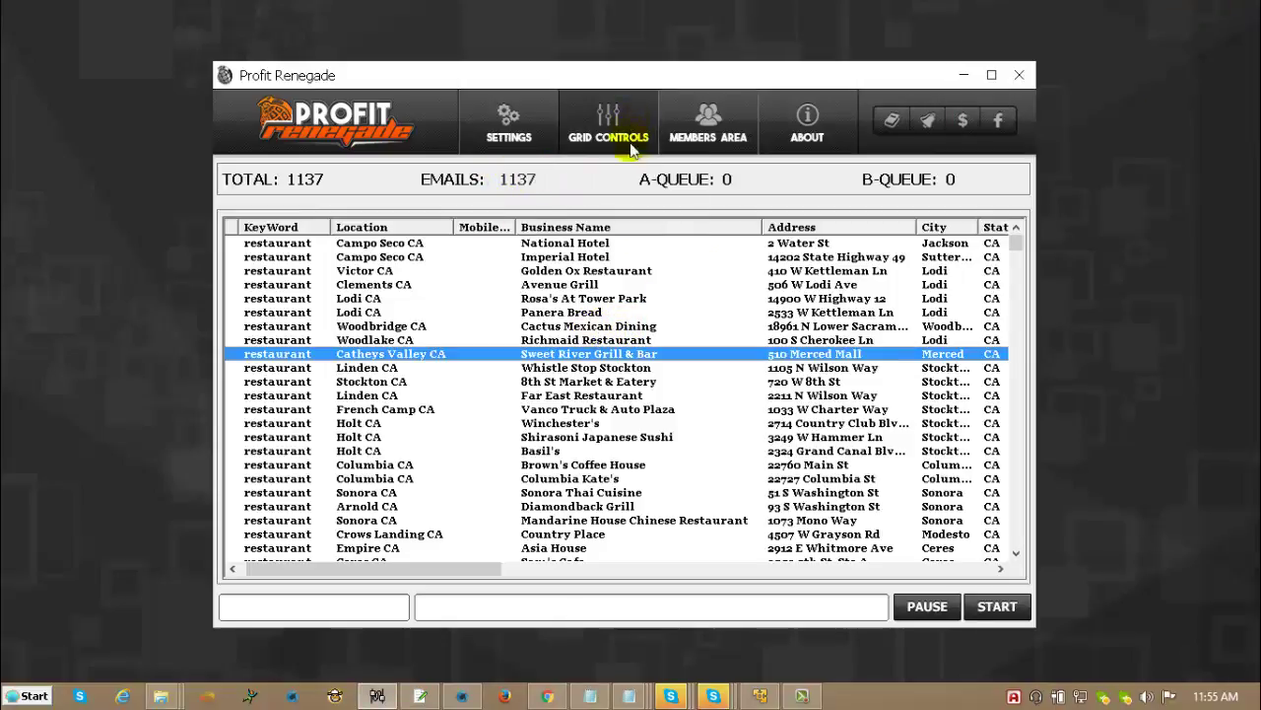
Open the mobile emulator, place the lead list window beside it and preview the Sweet River Grill & Bar website there.
left_click(509, 131)
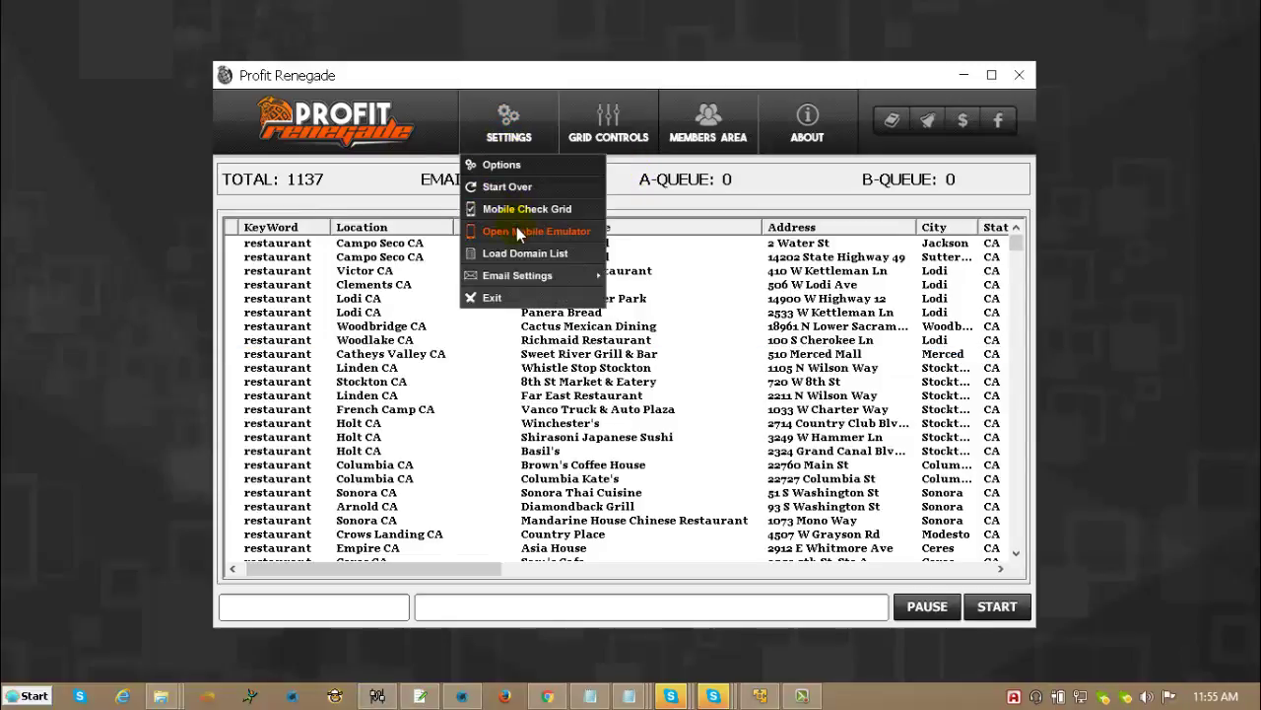
left_click(526, 230)
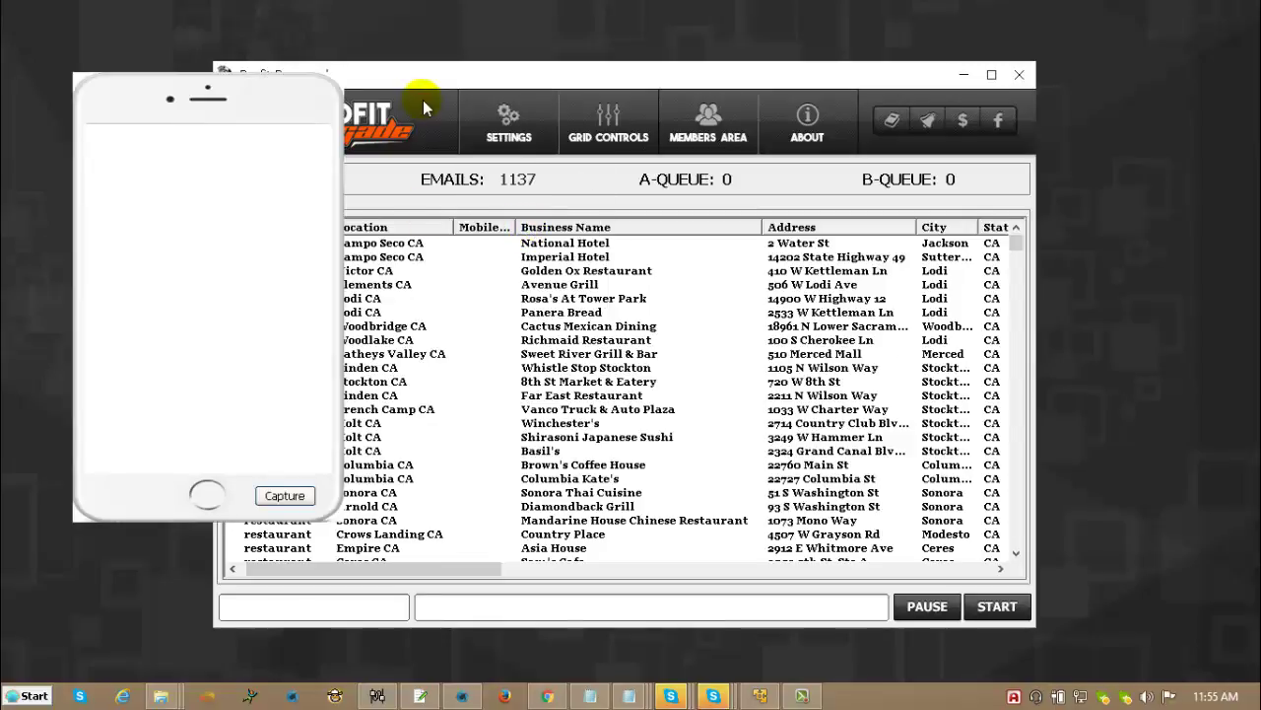
left_click_drag(426, 78, 584, 70)
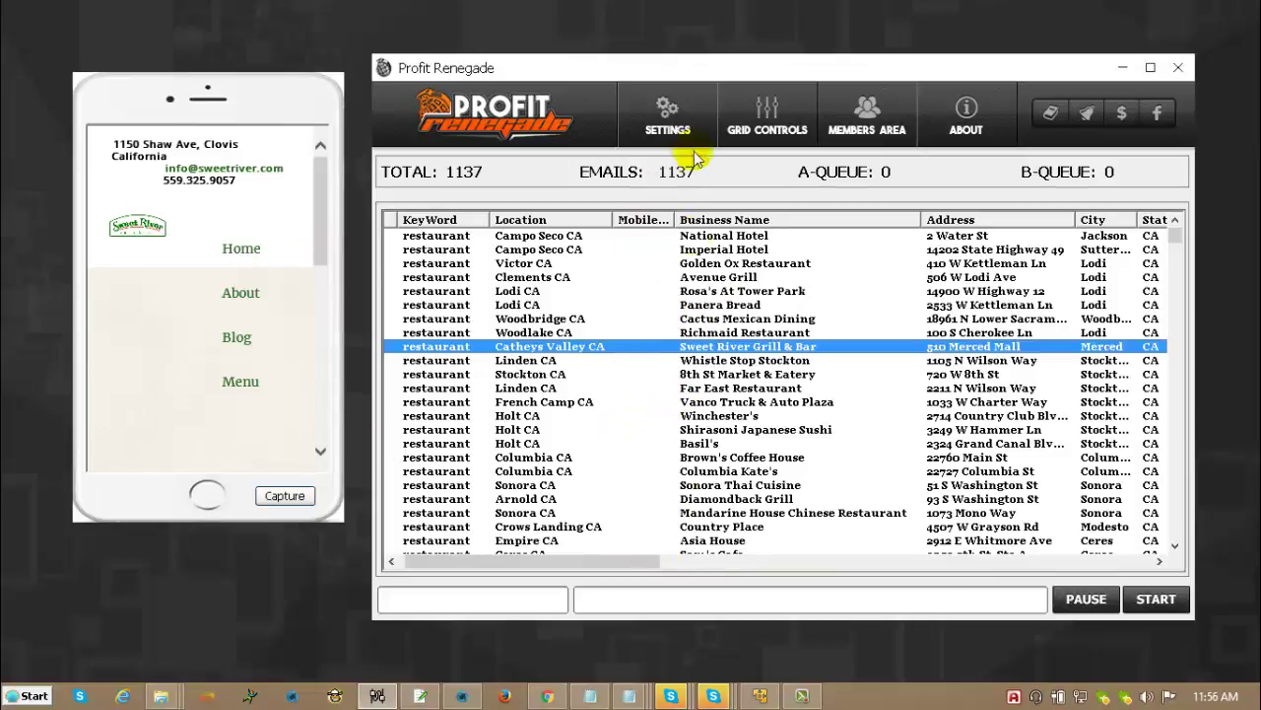
left_click(671, 133)
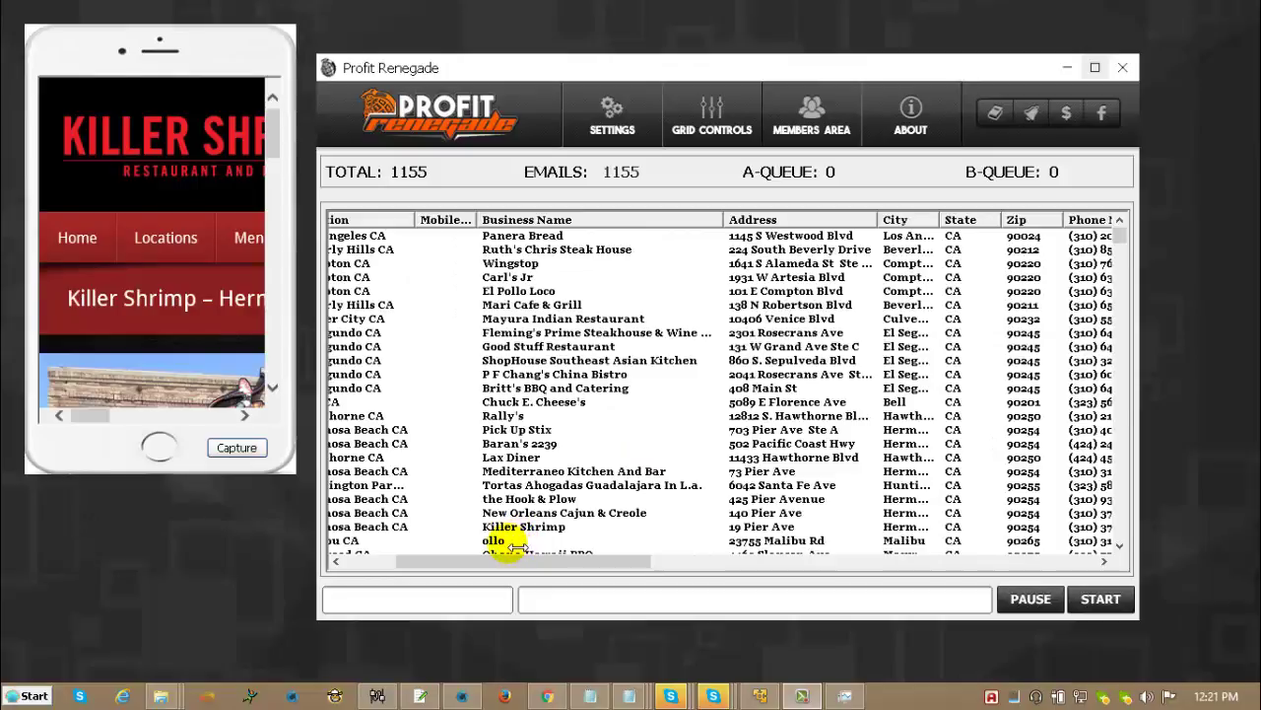
Preview the website of the ollo record in the mobile emulator.
left_click(515, 542)
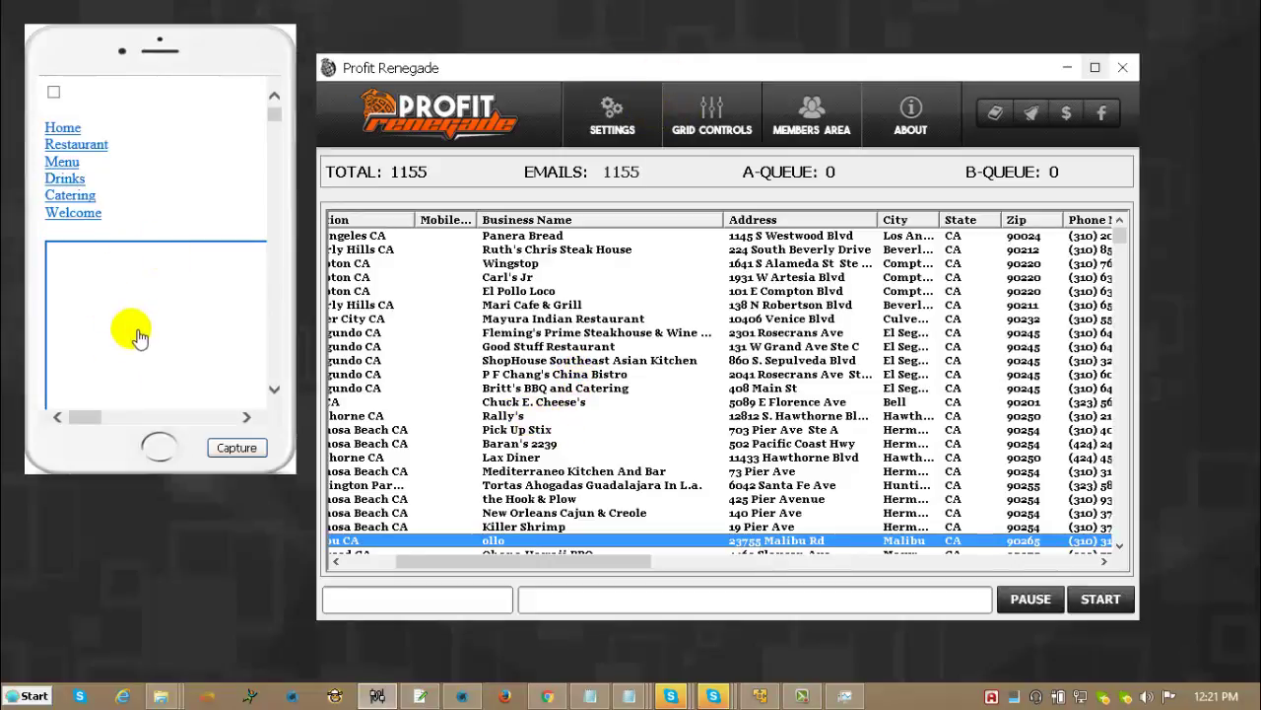
Close the mobile emulator, reposition the lead list window and return the grid to its first columns.
left_click(627, 95)
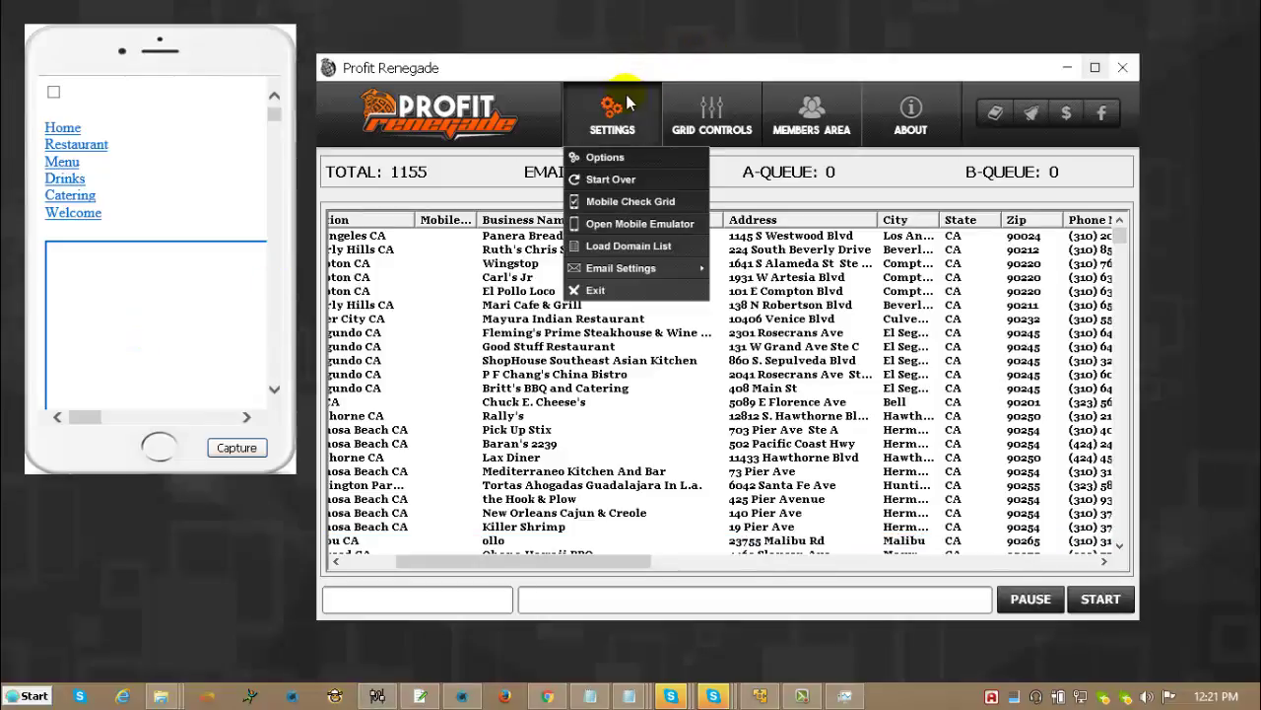
left_click(613, 225)
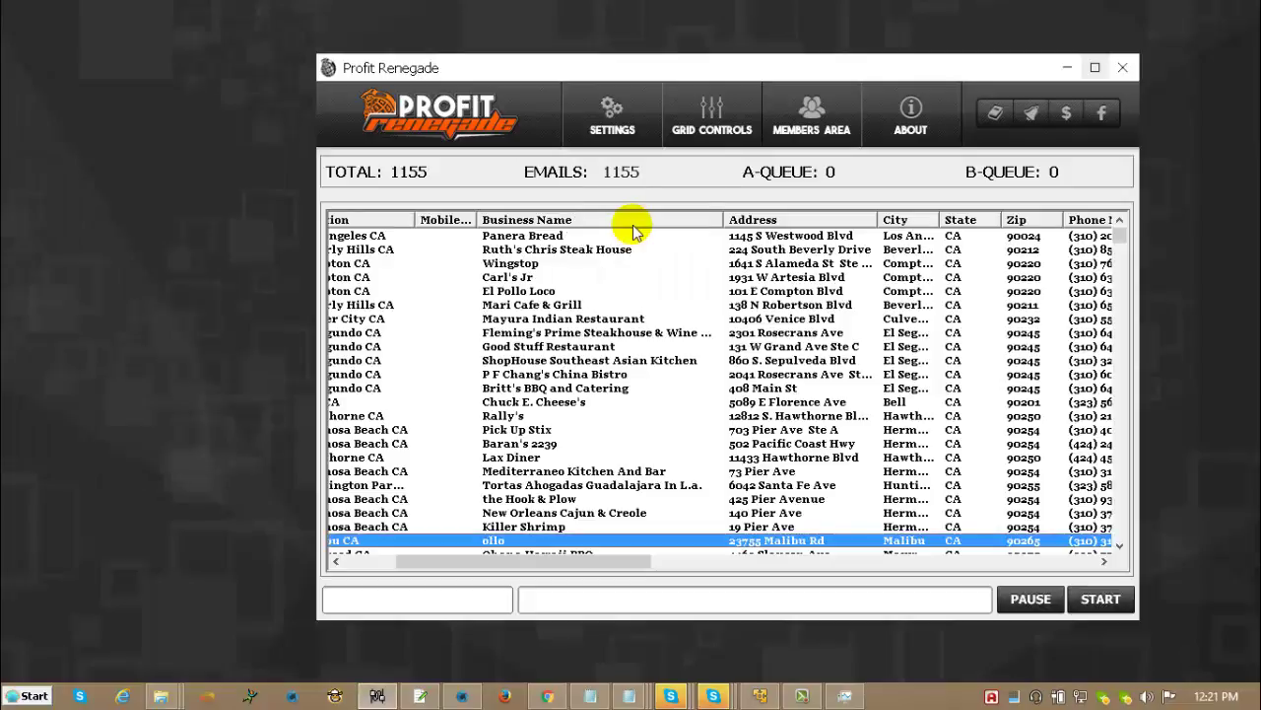
left_click_drag(670, 72, 574, 74)
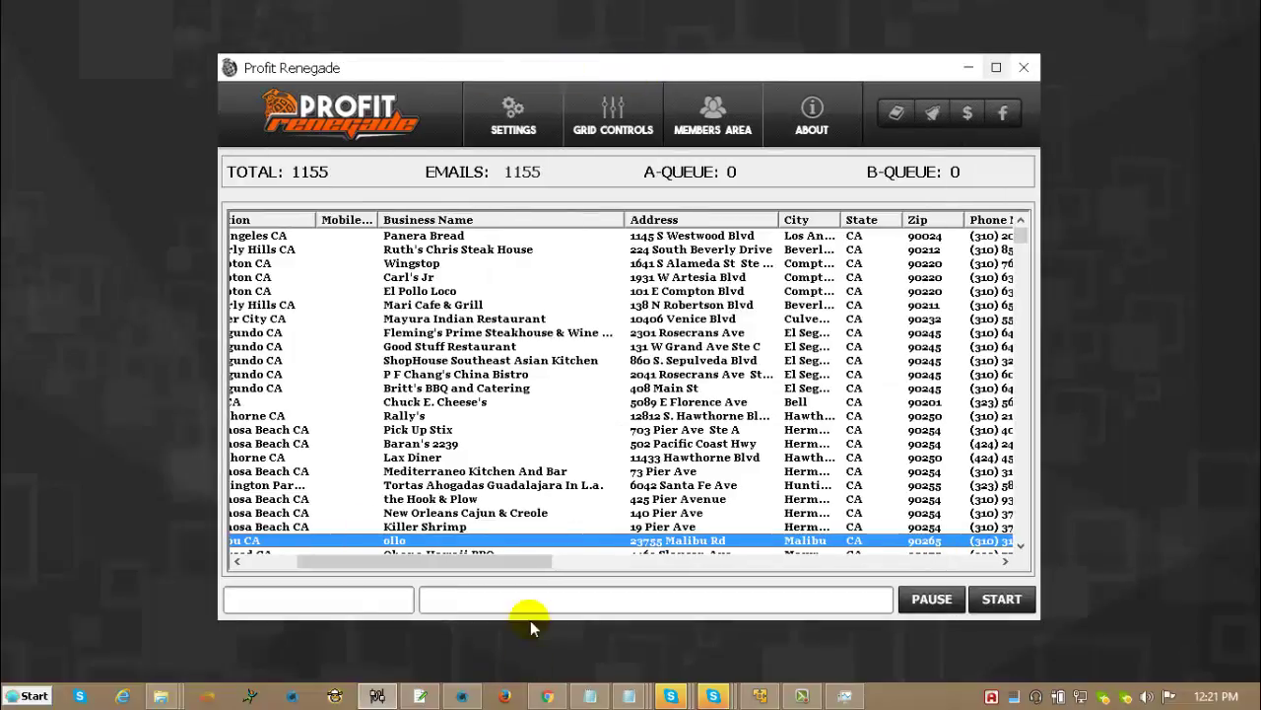
left_click_drag(519, 569, 405, 571)
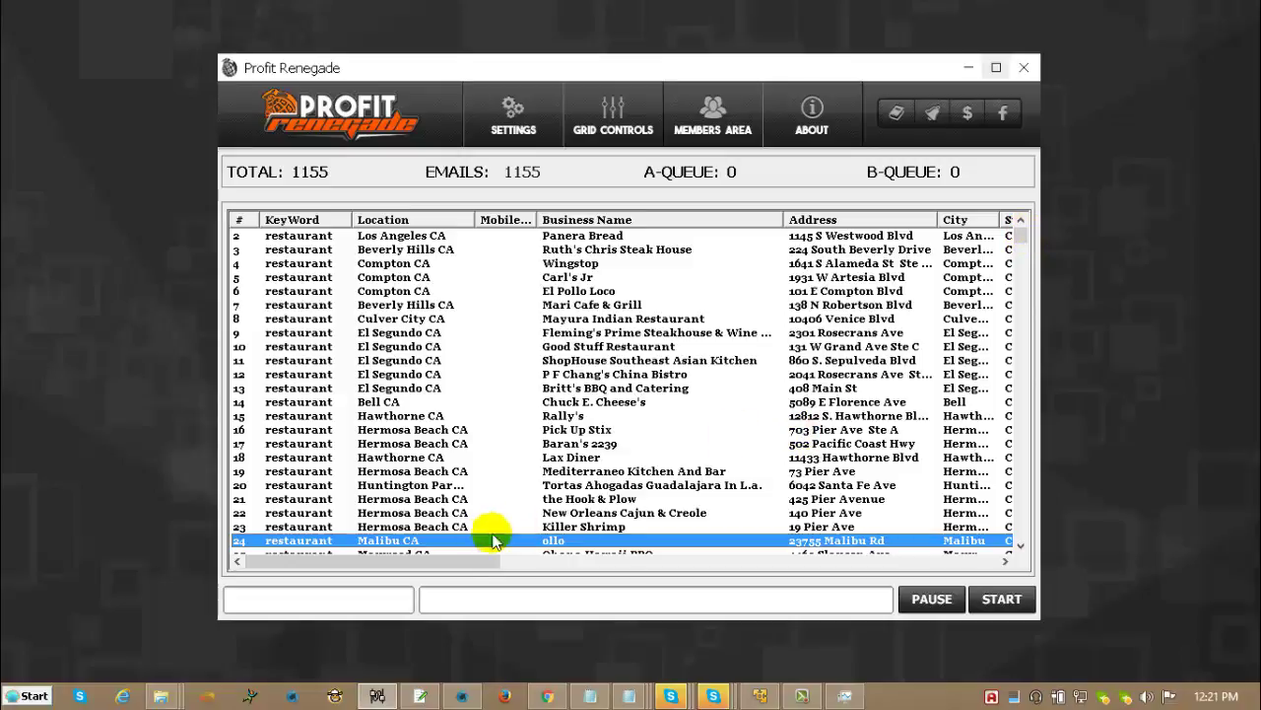
mouse_move(464, 558)
left_mouse_down()
mouse_move(586, 564)
mouse_move(422, 555)
mouse_move(656, 561)
mouse_move(469, 562)
left_mouse_up()
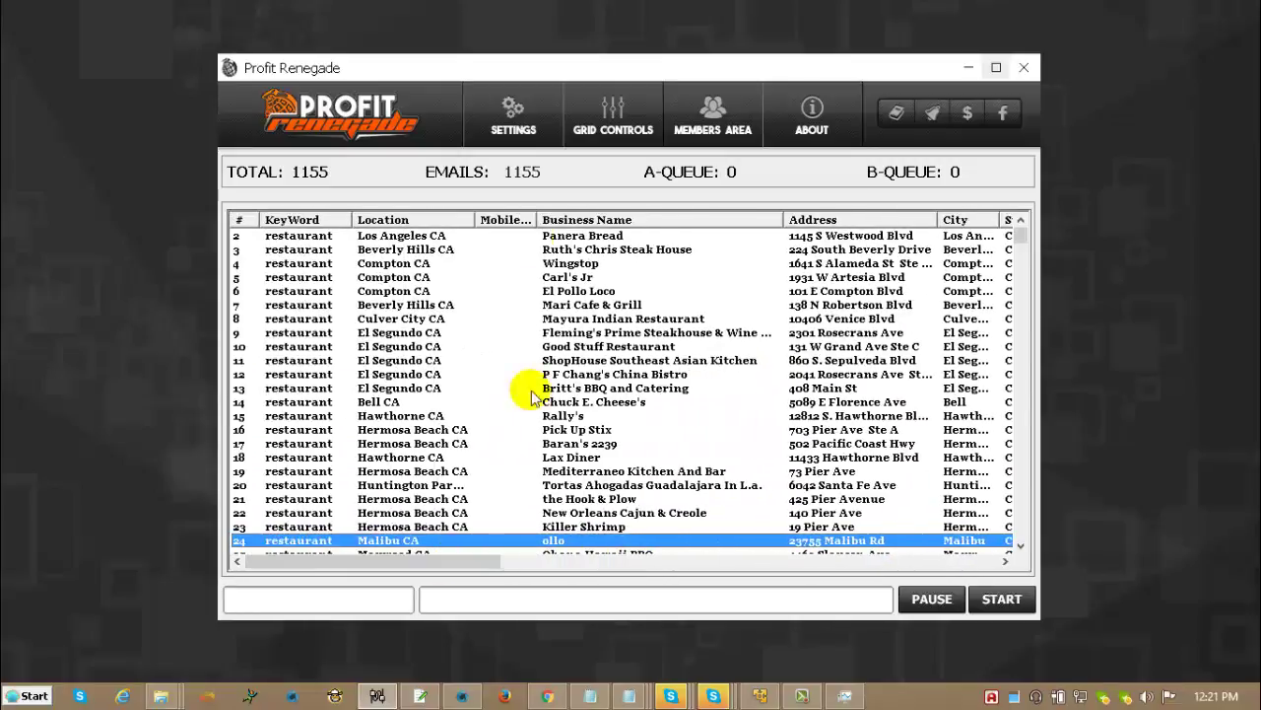
Turn on the mobile checker in the general settings with 99 mobile threads and a 30-second mobile timeout, and return to the lead list.
right_click(519, 220)
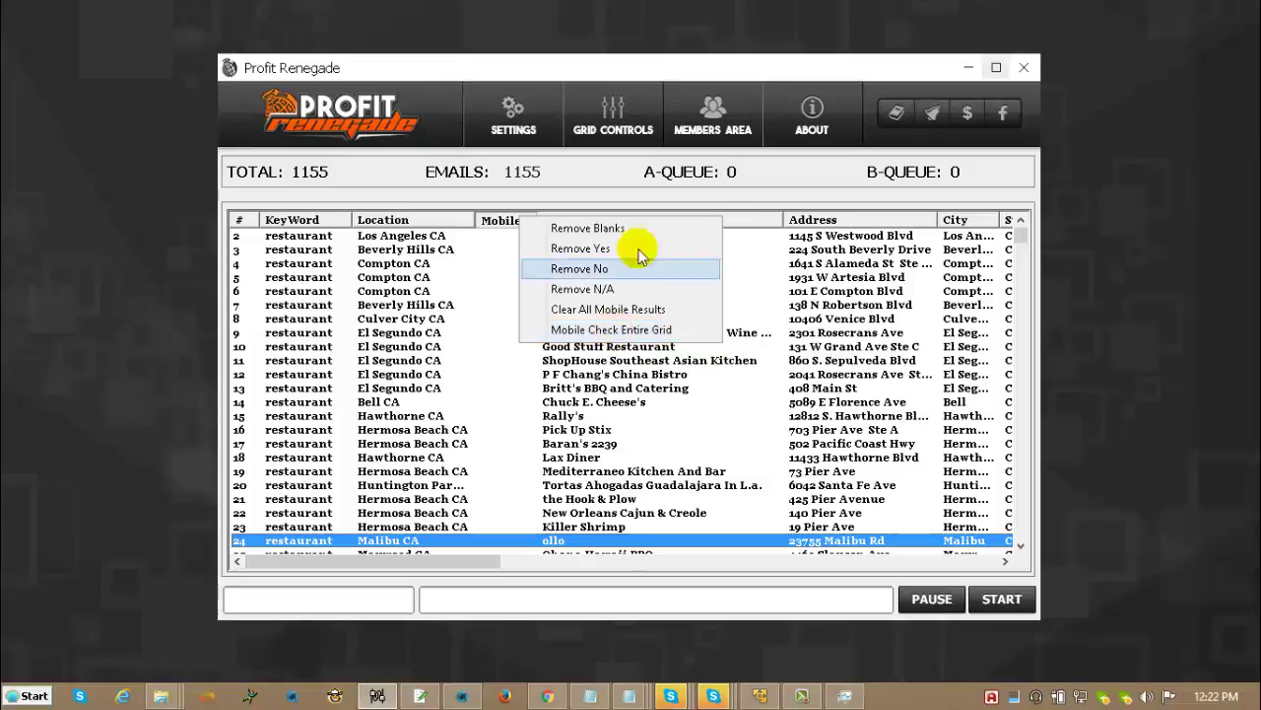
left_click(621, 186)
left_click(525, 126)
left_click(515, 158)
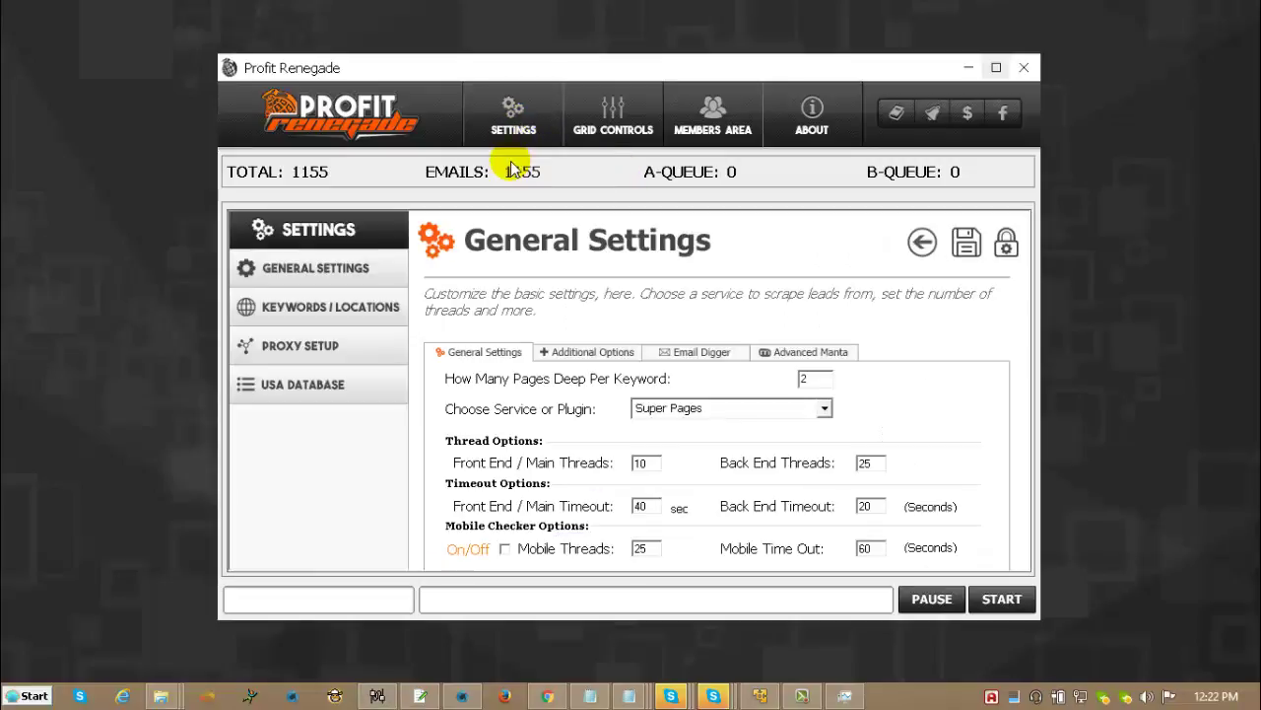
mouse_move(505, 558)
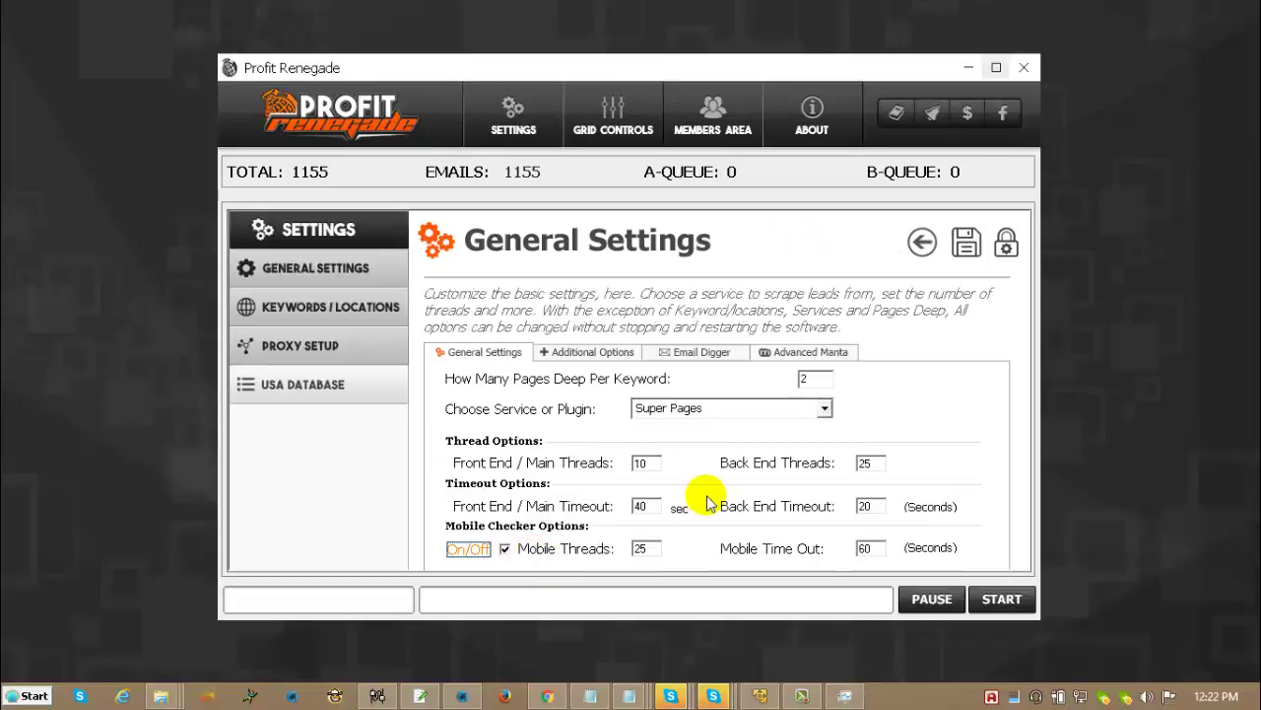
left_click(664, 555)
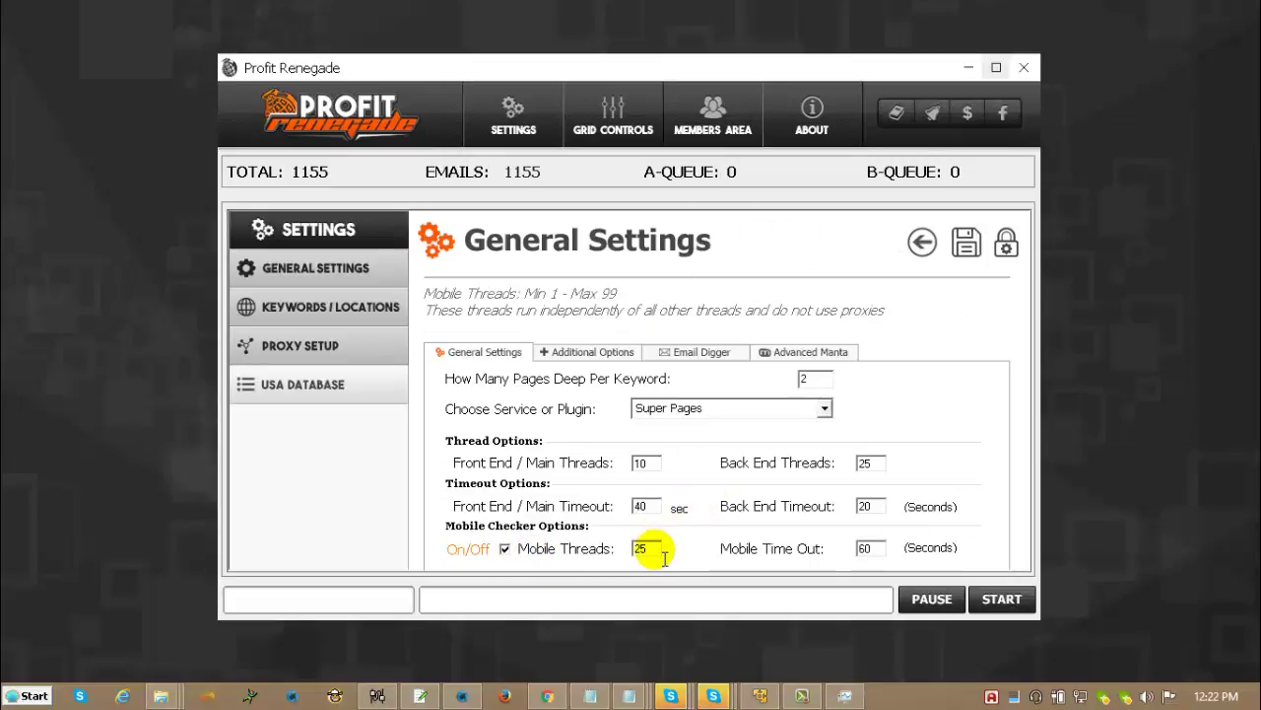
left_click_drag(664, 558, 600, 550)
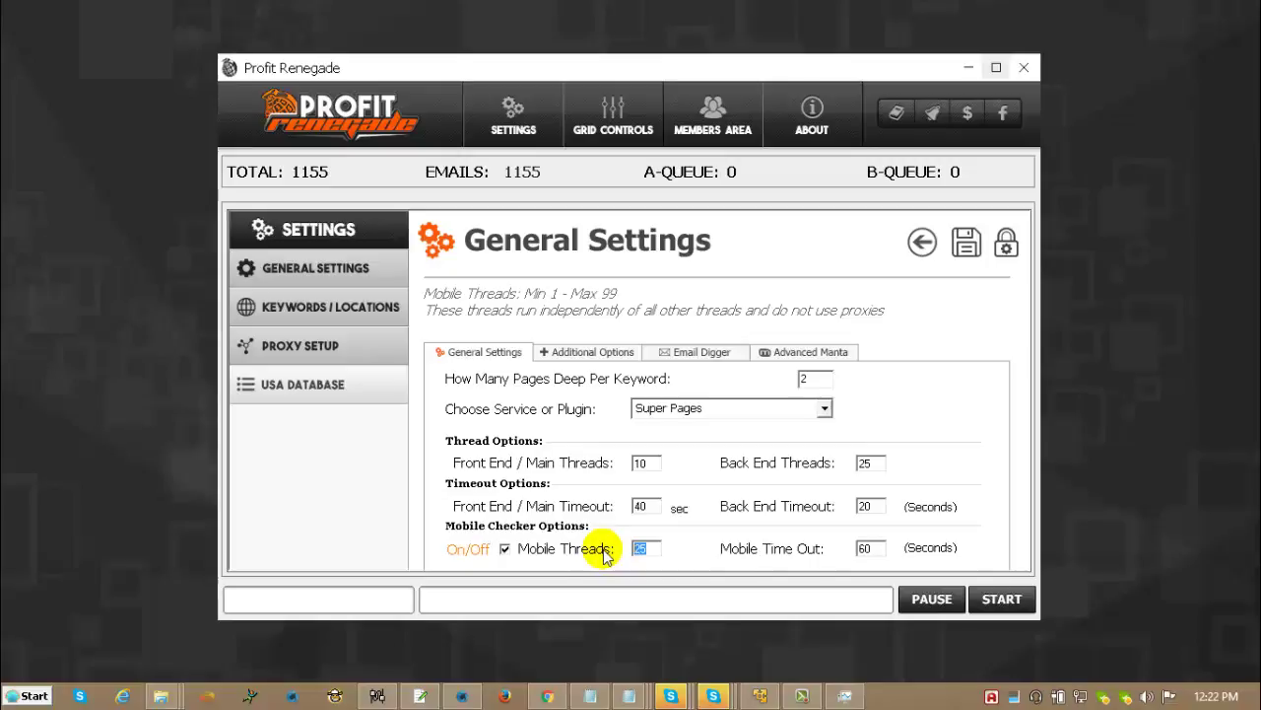
type("99")
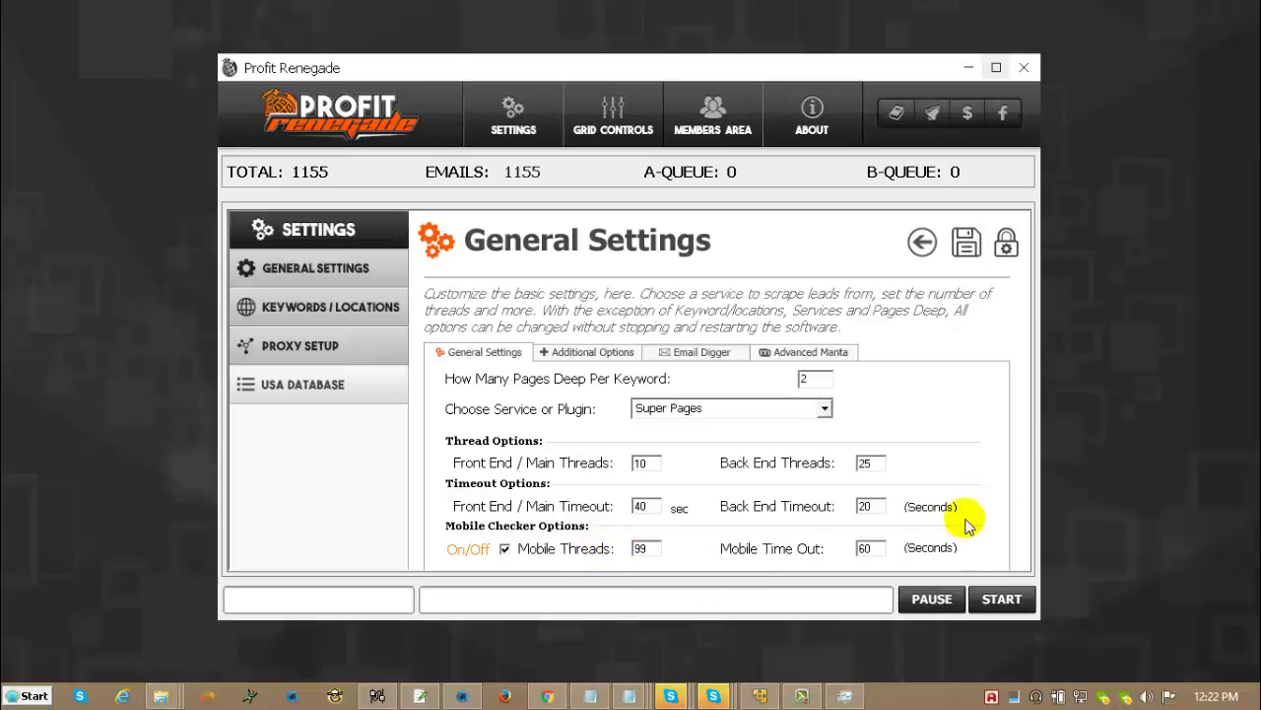
left_click_drag(880, 548, 834, 551)
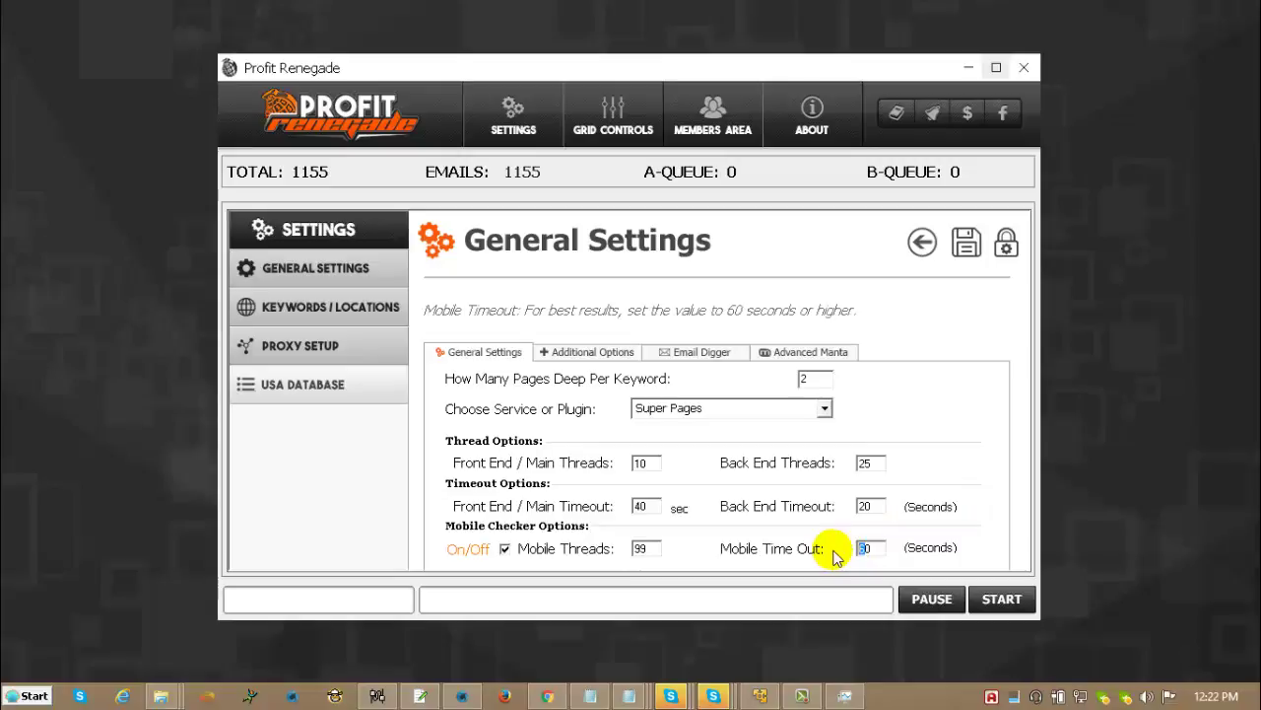
type("3")
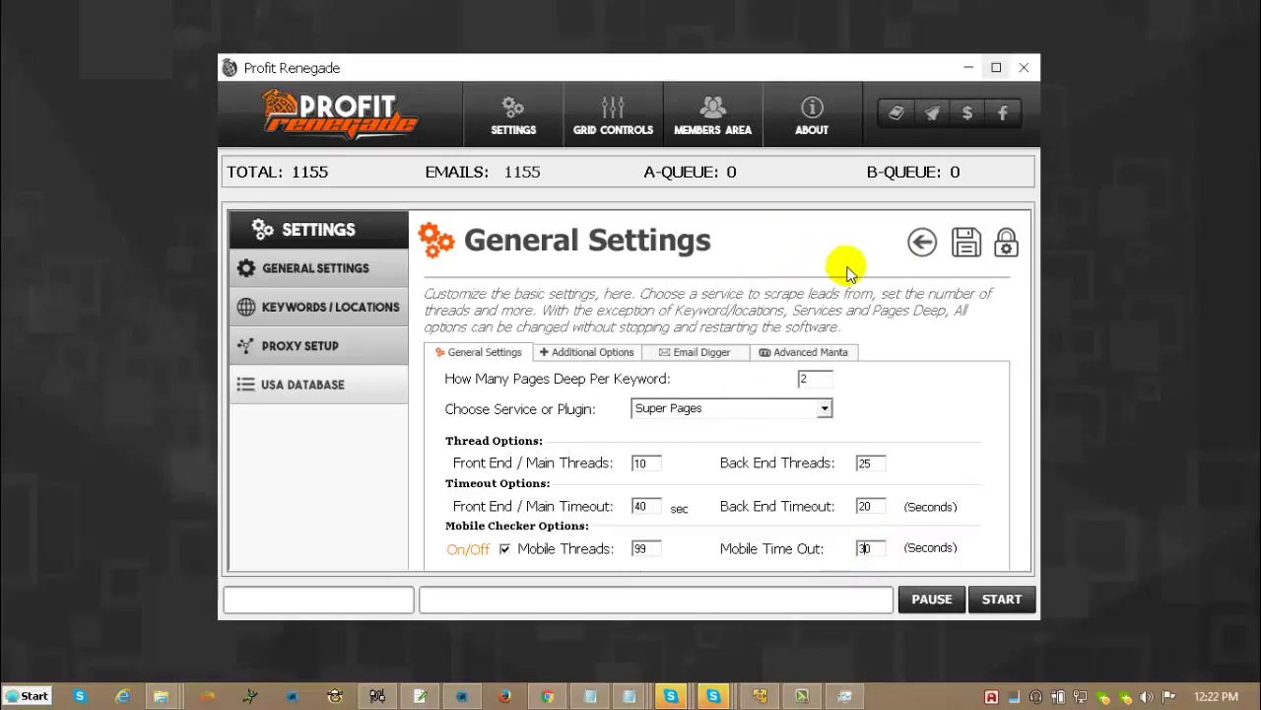
left_click(920, 244)
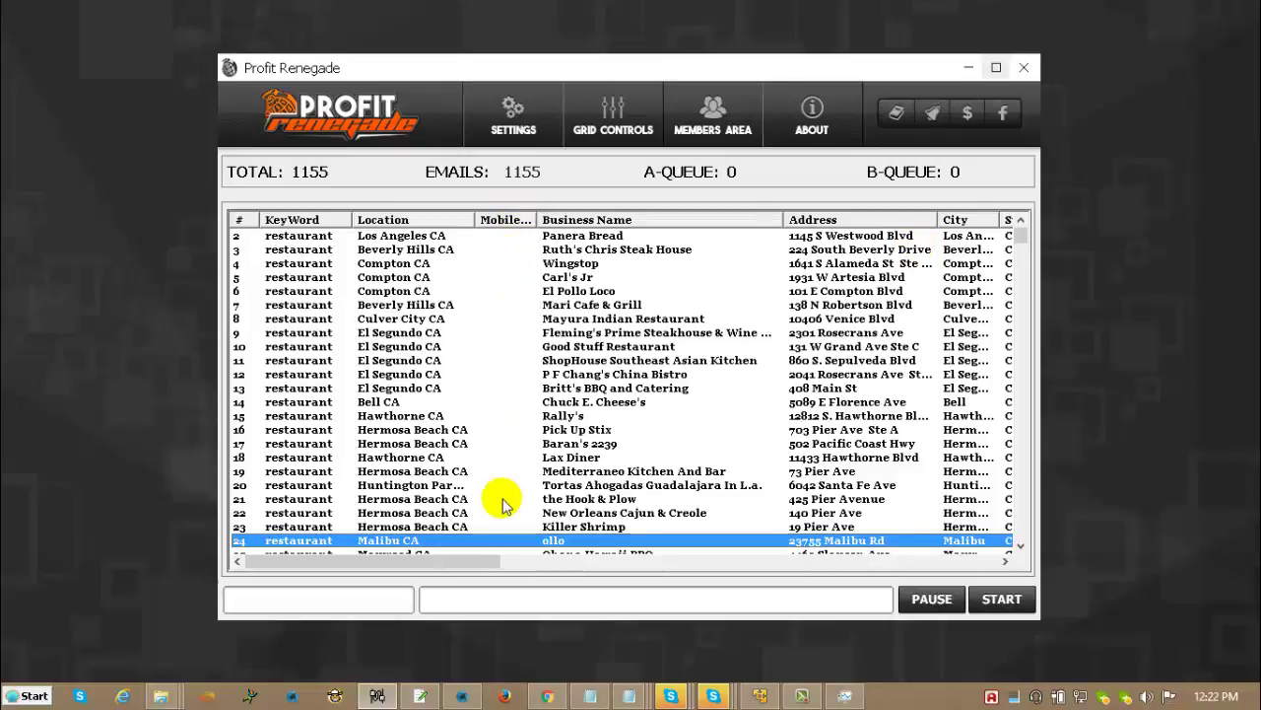
Run the mobile check on the entire grid and review the mobile timeout setting while it runs.
right_click(514, 224)
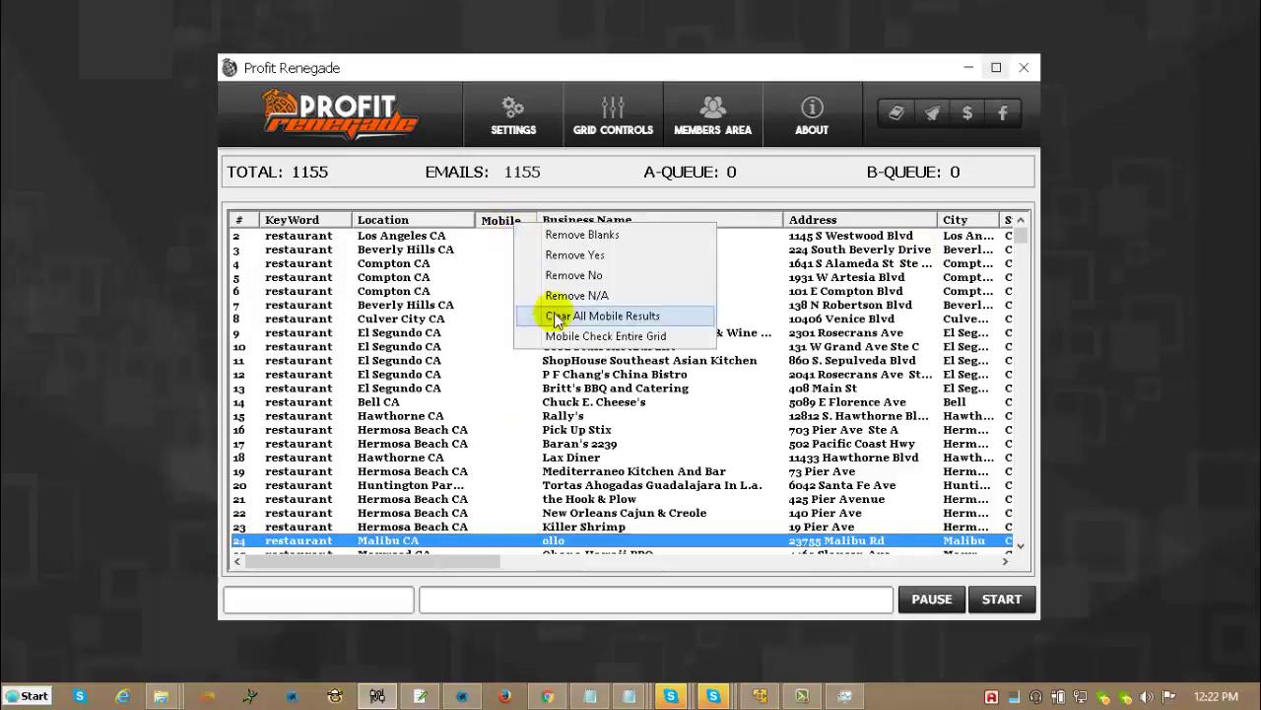
left_click(613, 336)
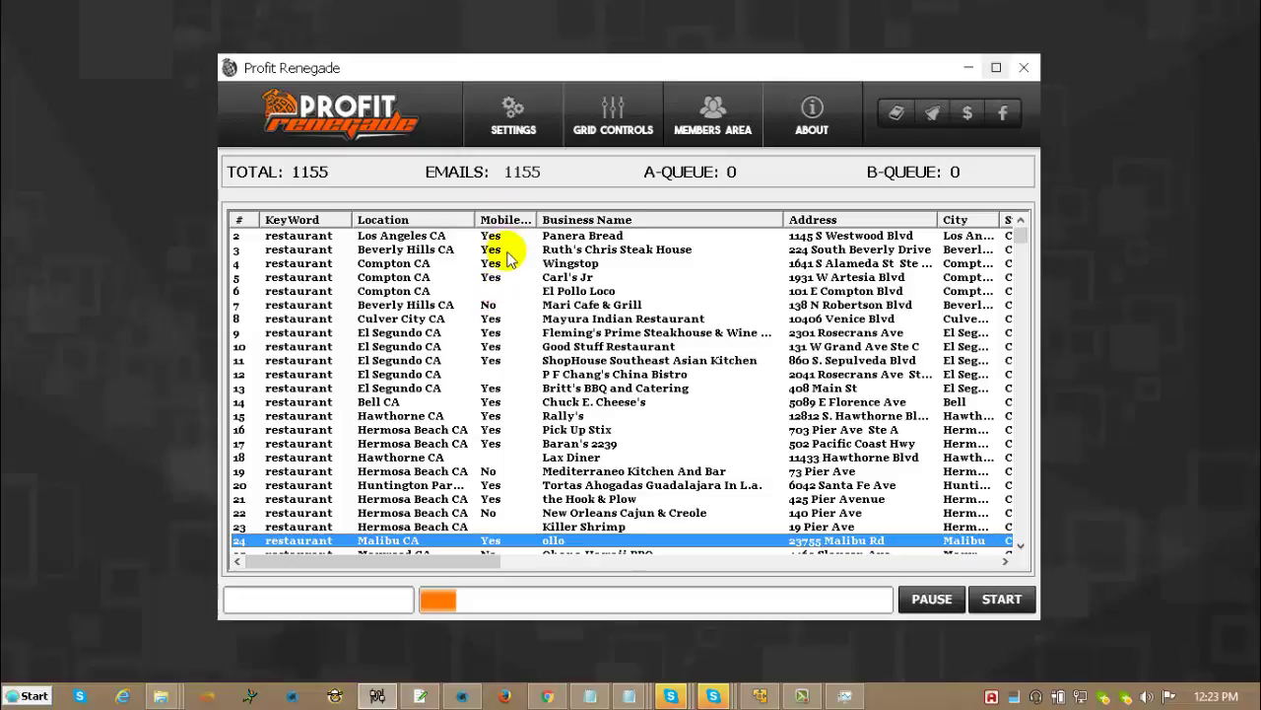
left_click(521, 124)
left_click(530, 156)
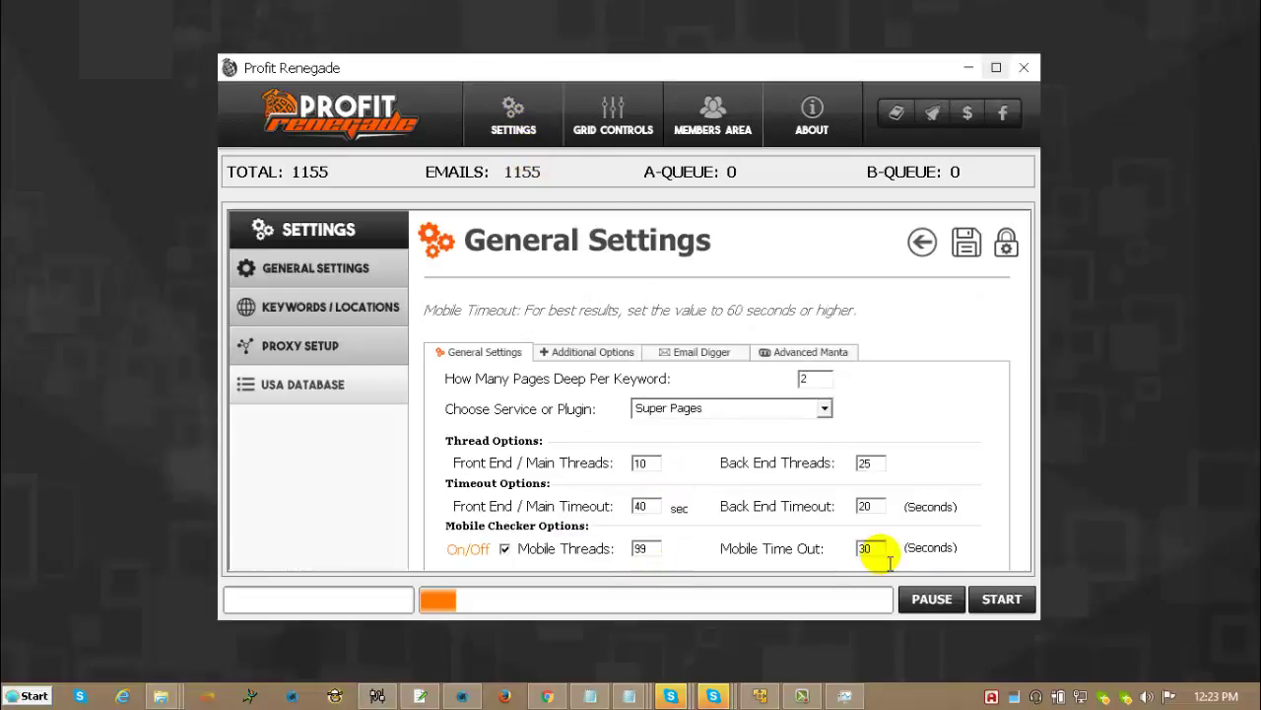
left_click_drag(880, 550, 840, 552)
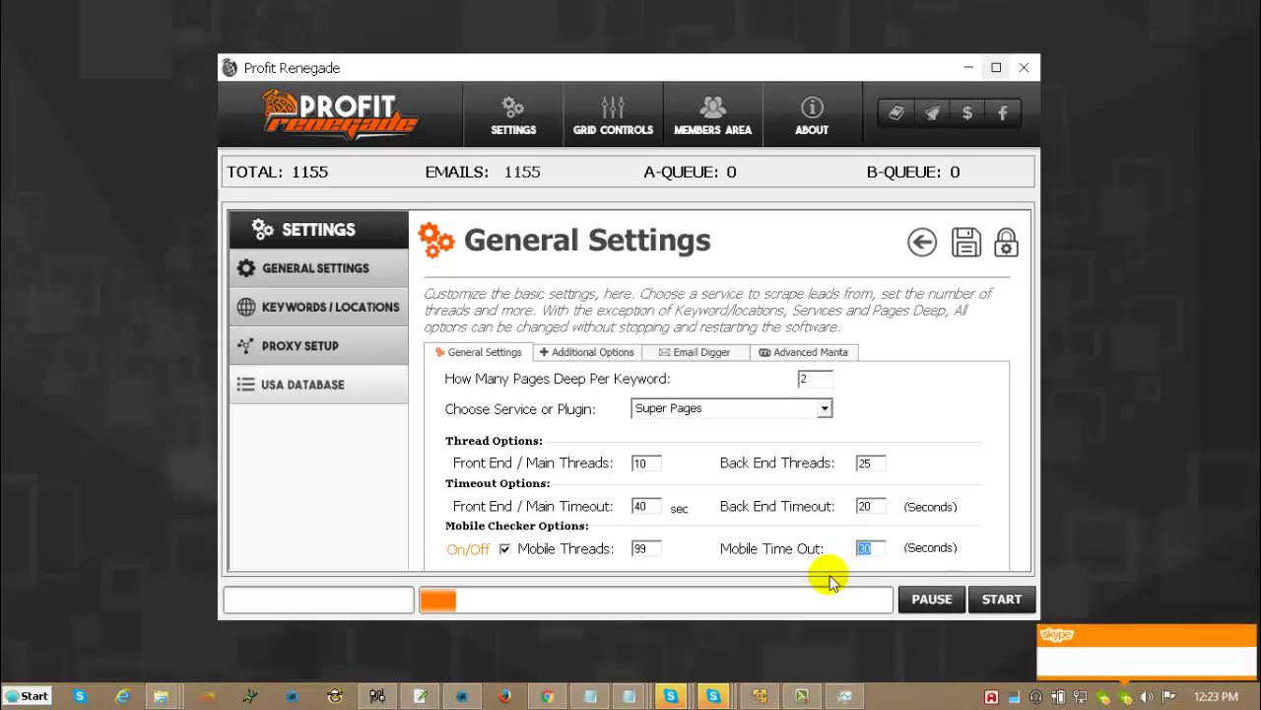
left_click(919, 244)
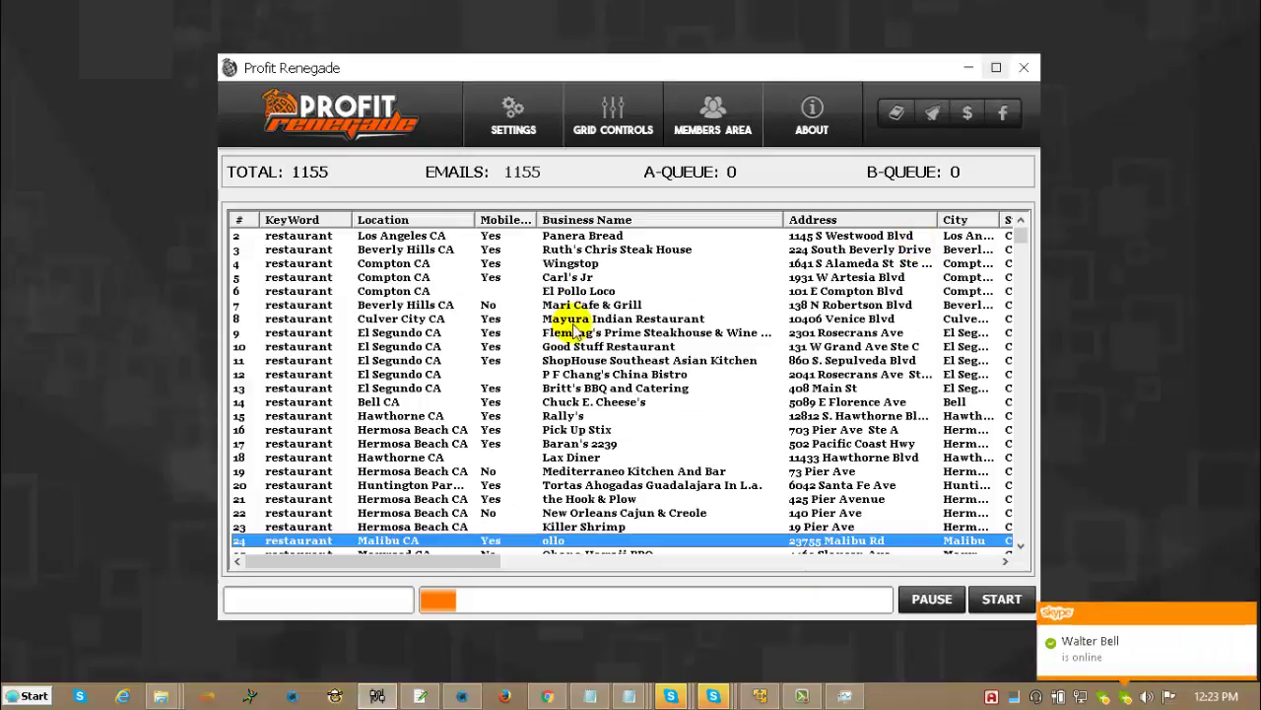
Review the mobile check results further down the list, examining the Valentino record's website and mobile status.
mouse_move(1021, 231)
left_mouse_down()
mouse_move(1025, 252)
mouse_move(1021, 224)
left_mouse_up()
left_click_drag(430, 558, 662, 560)
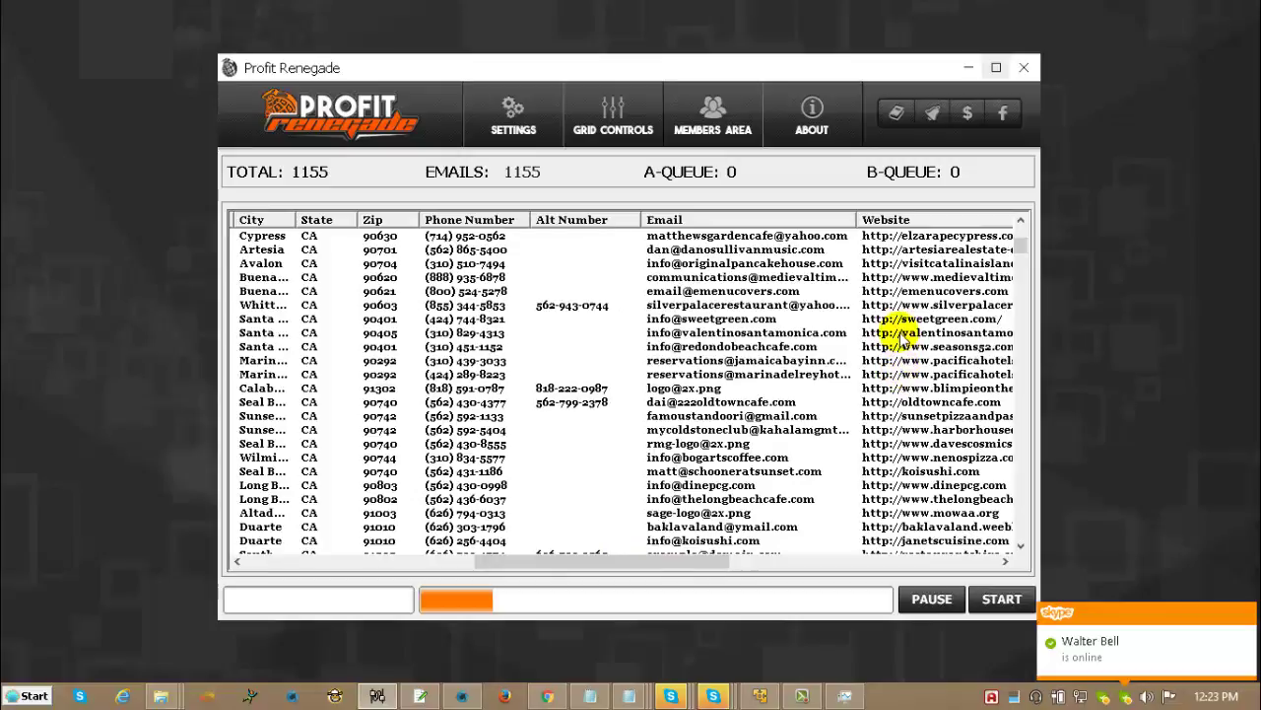
left_click(954, 332)
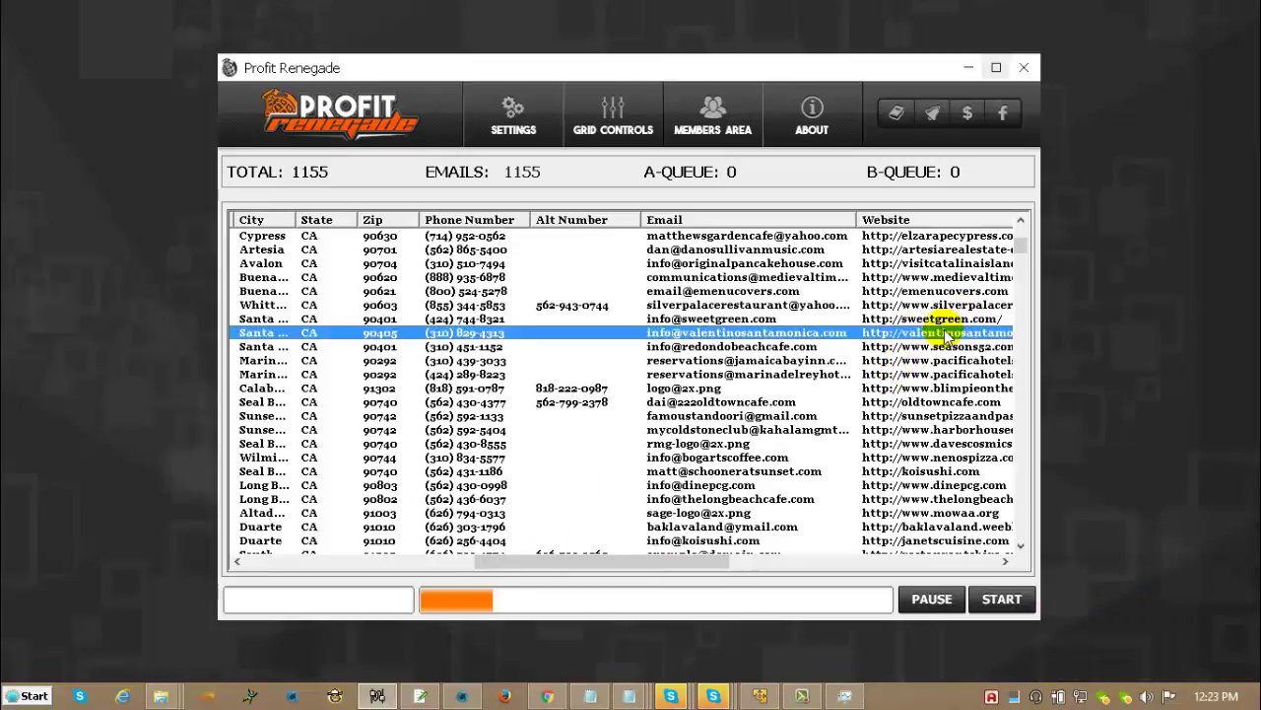
left_click_drag(522, 558, 304, 559)
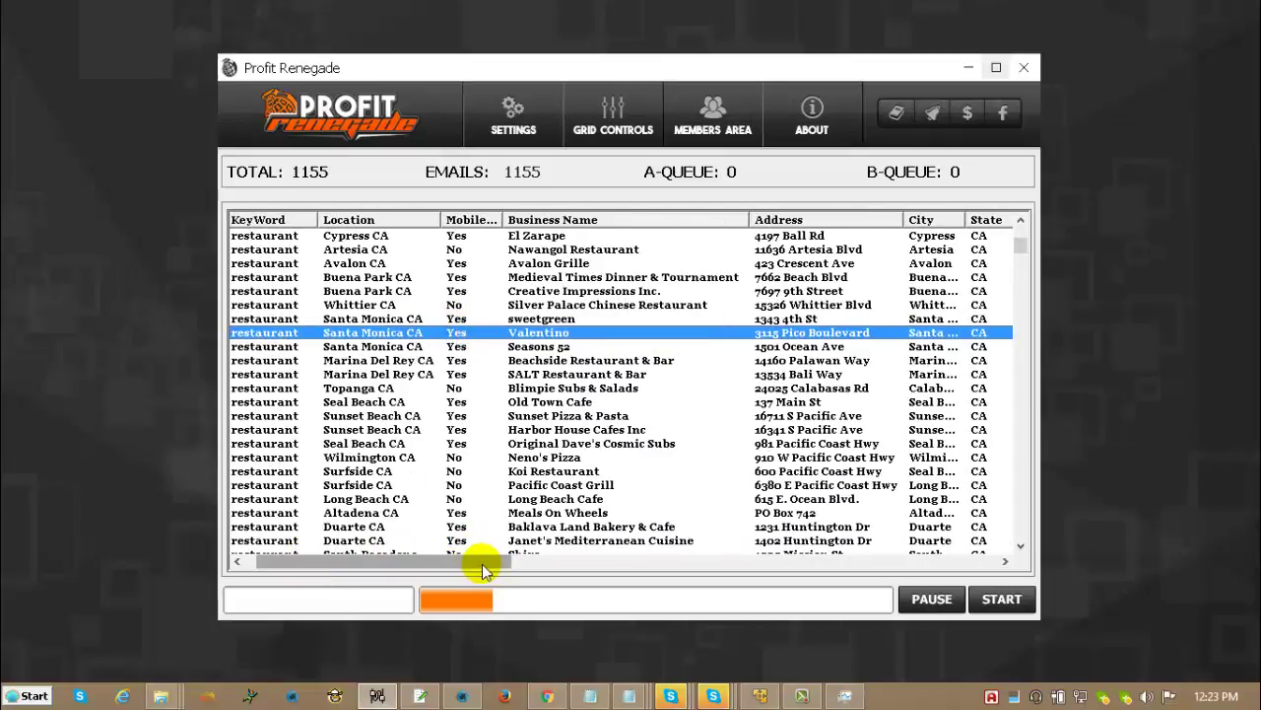
Pause the mobile check and remove all leads whose mobile result is Yes.
left_click(936, 599)
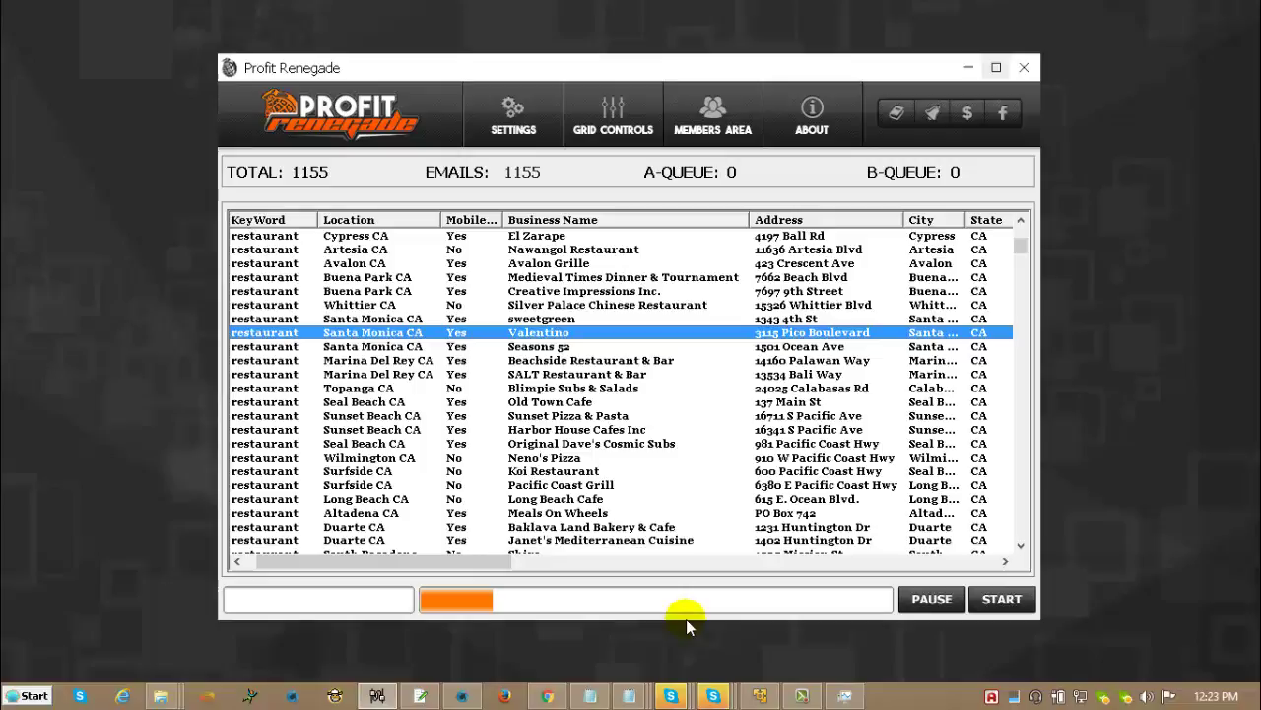
right_click(480, 221)
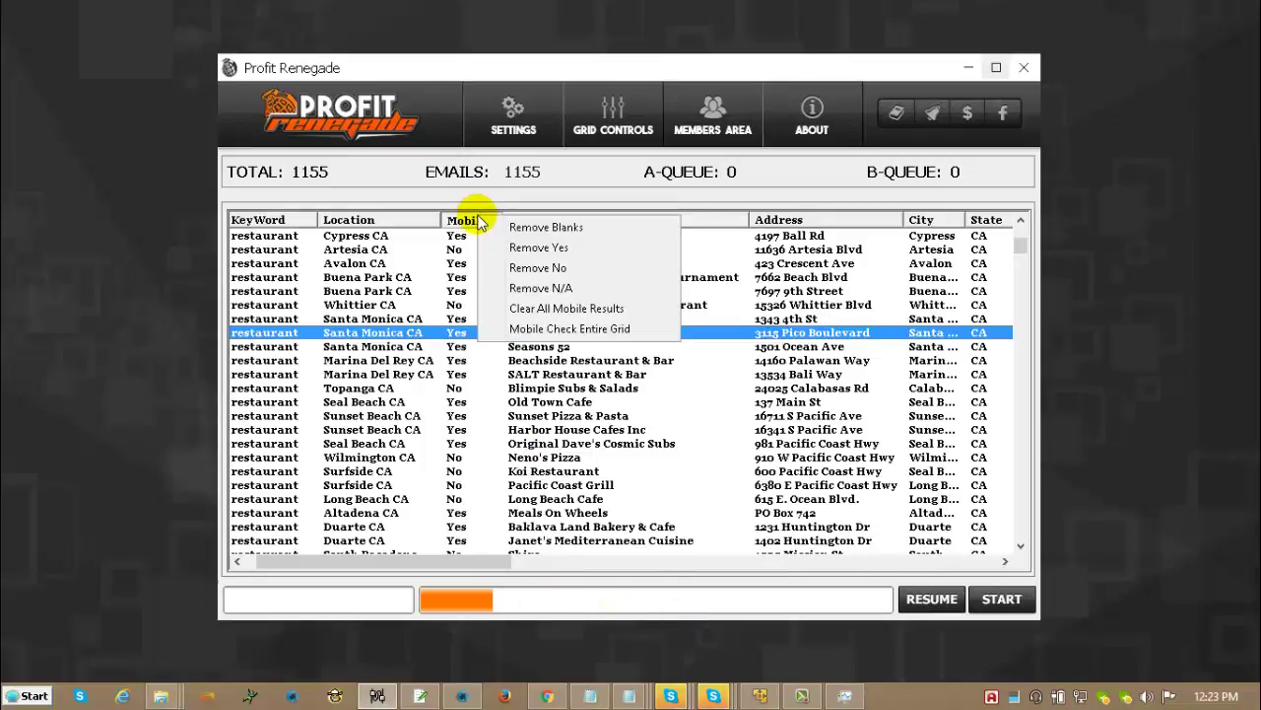
left_click(548, 247)
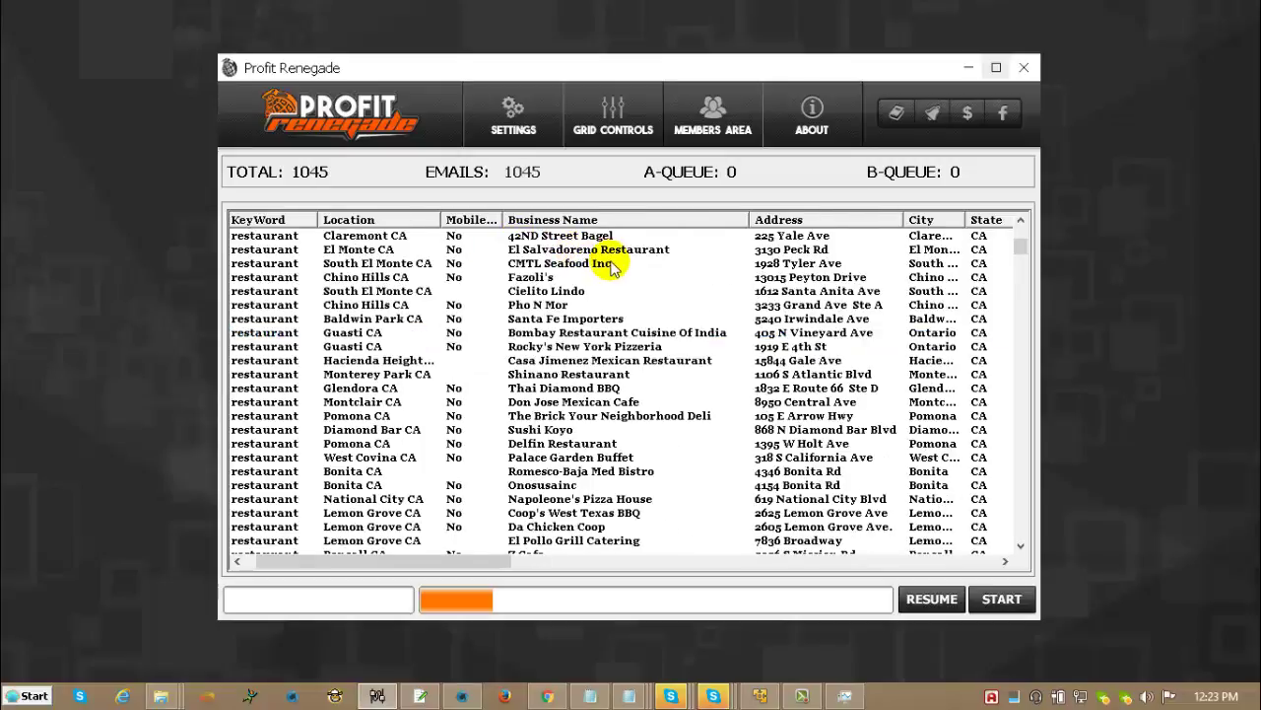
Remove all leads whose mobile result is No and bring the grid back to its first columns.
right_click(489, 225)
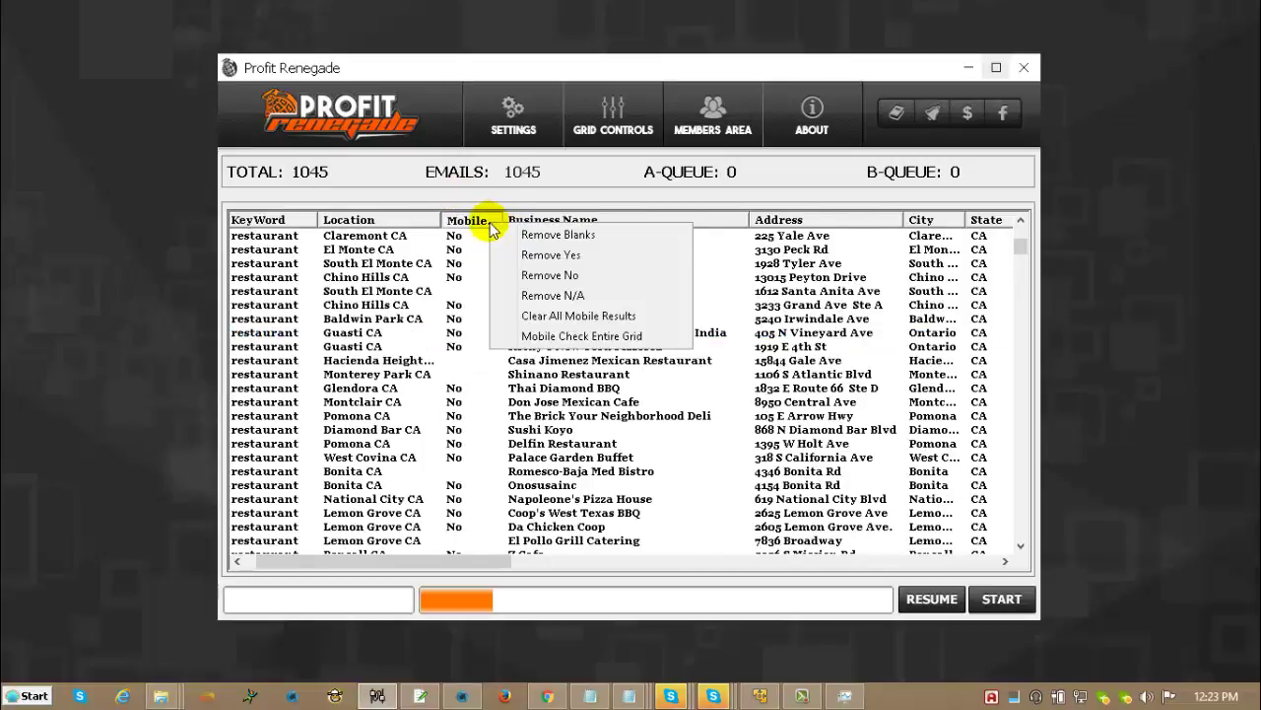
left_click(570, 275)
right_click(470, 224)
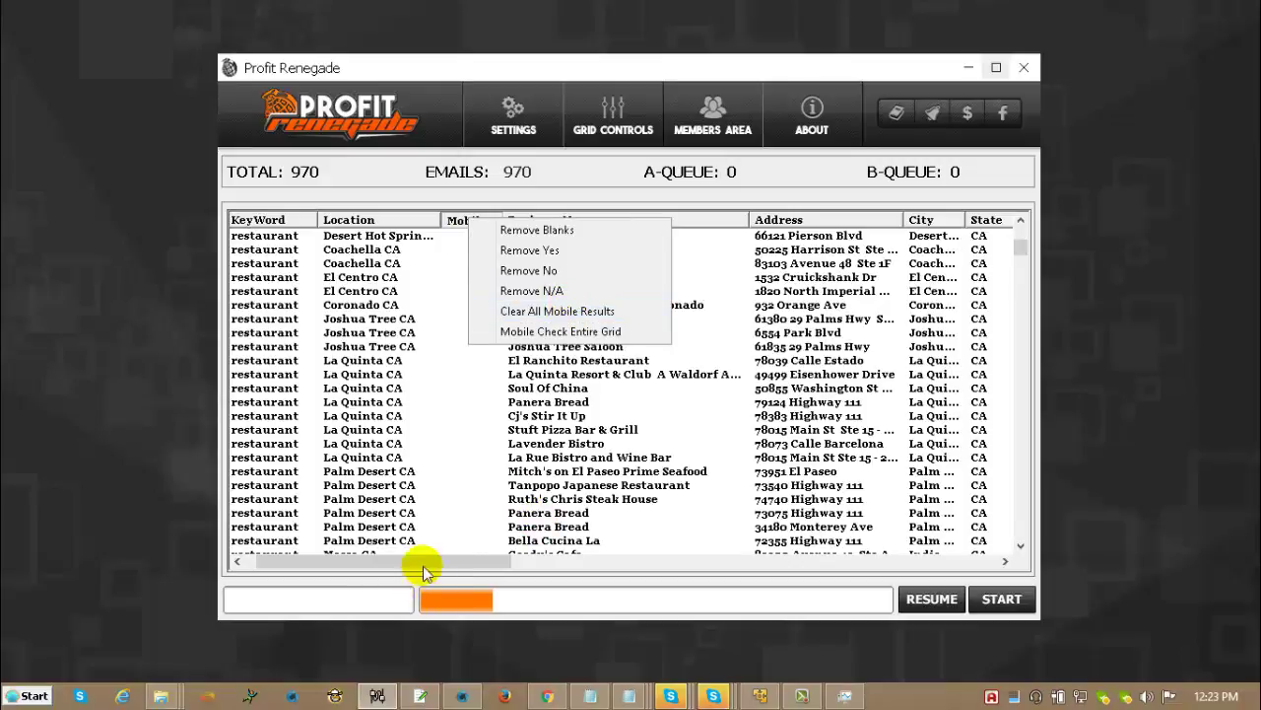
left_click_drag(424, 568, 380, 563)
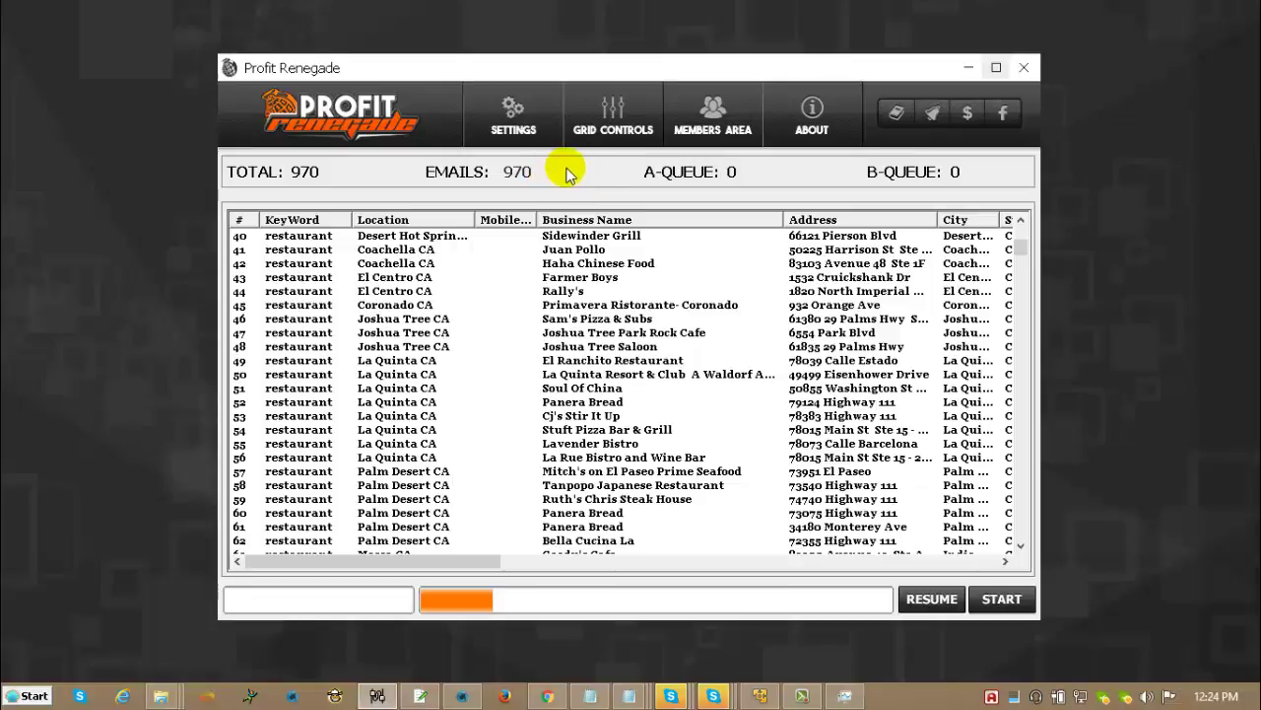
left_click_drag(648, 75, 654, 78)
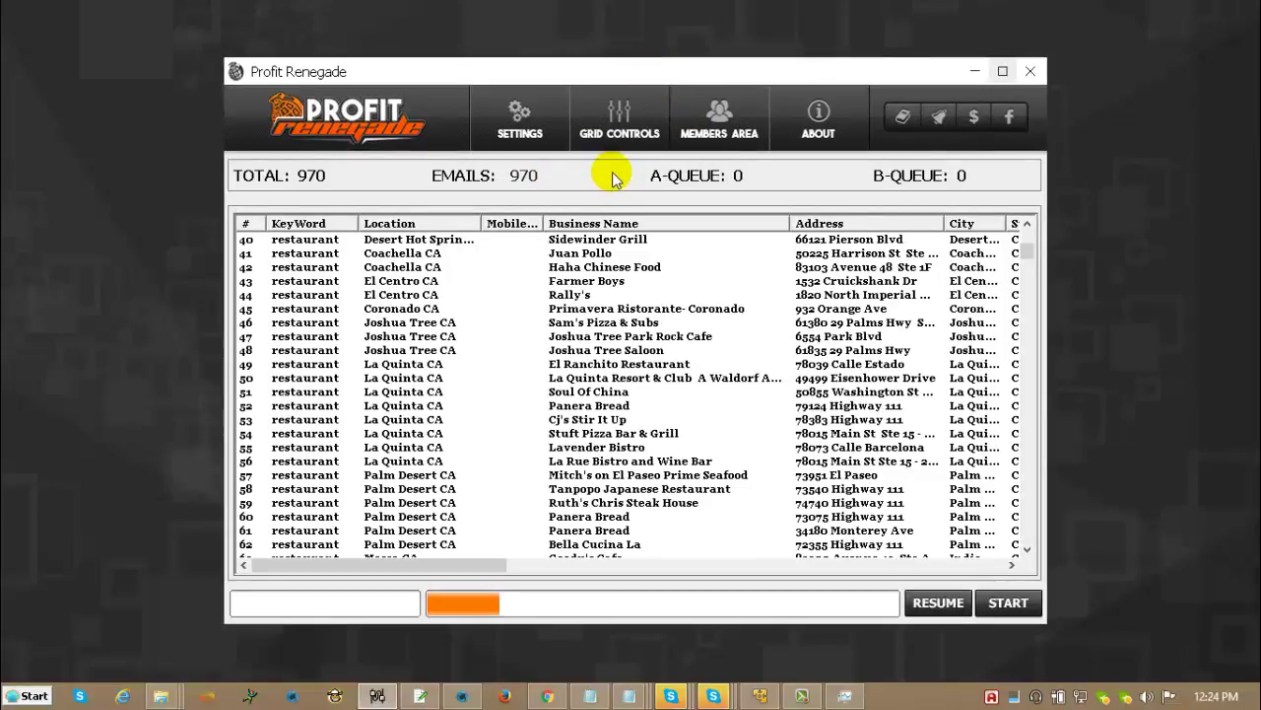